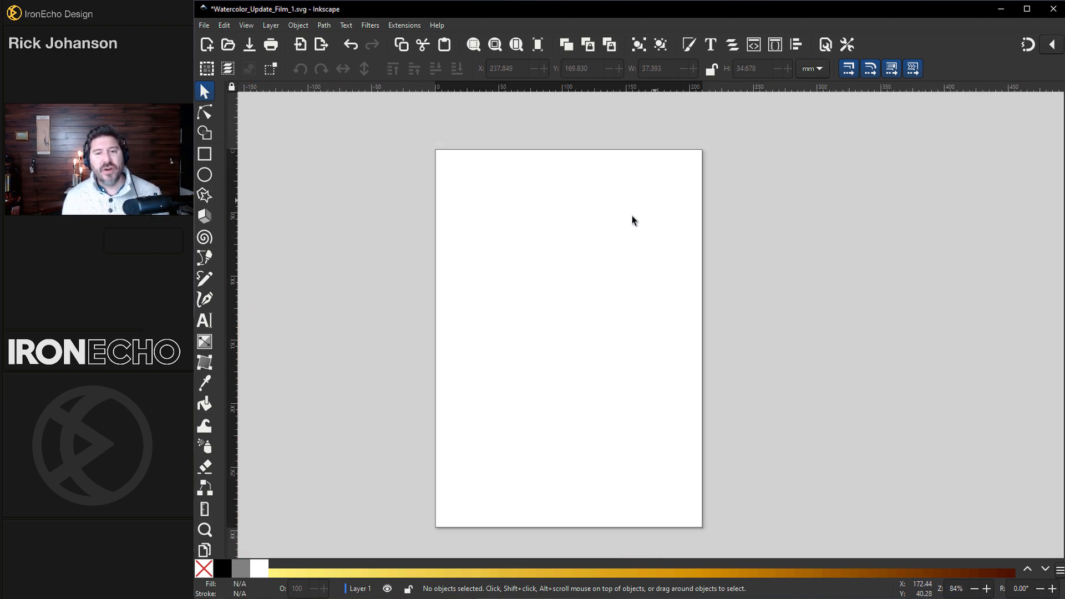
Step: Change the document's page orientation to landscape
click(204, 25)
click(258, 259)
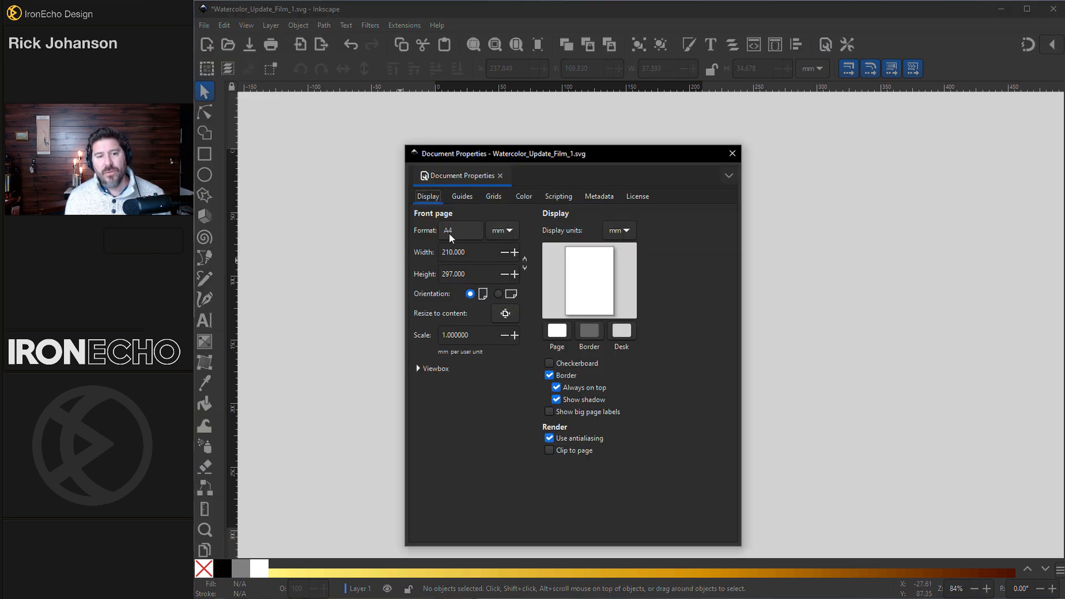
click(499, 294)
click(733, 154)
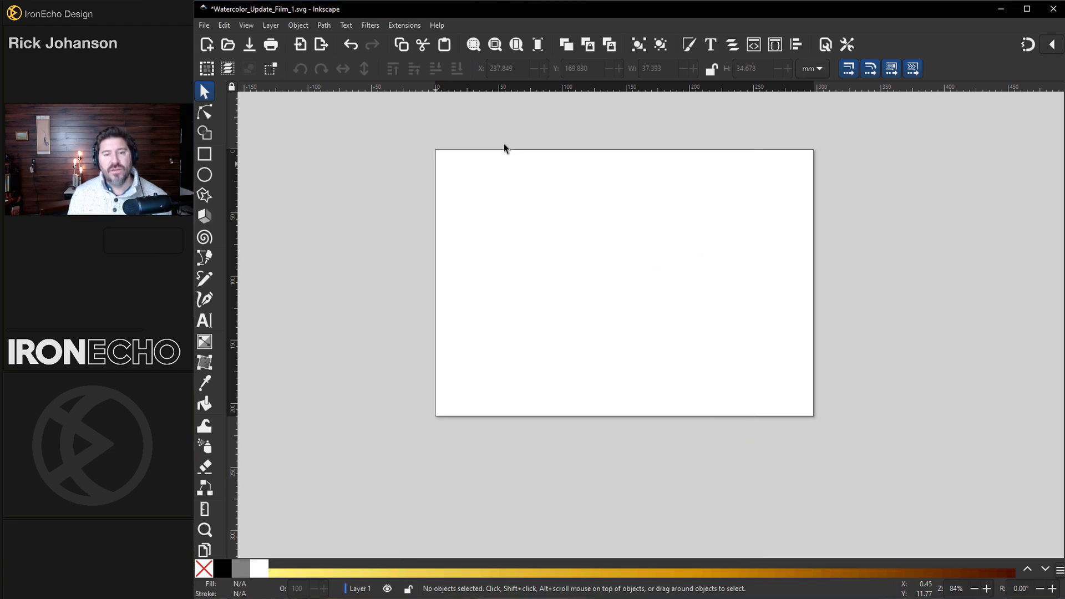
Step: Draw a dark blue ellipse about 24 mm wide and 15 mm high near the page's lower-right corner
key(5)
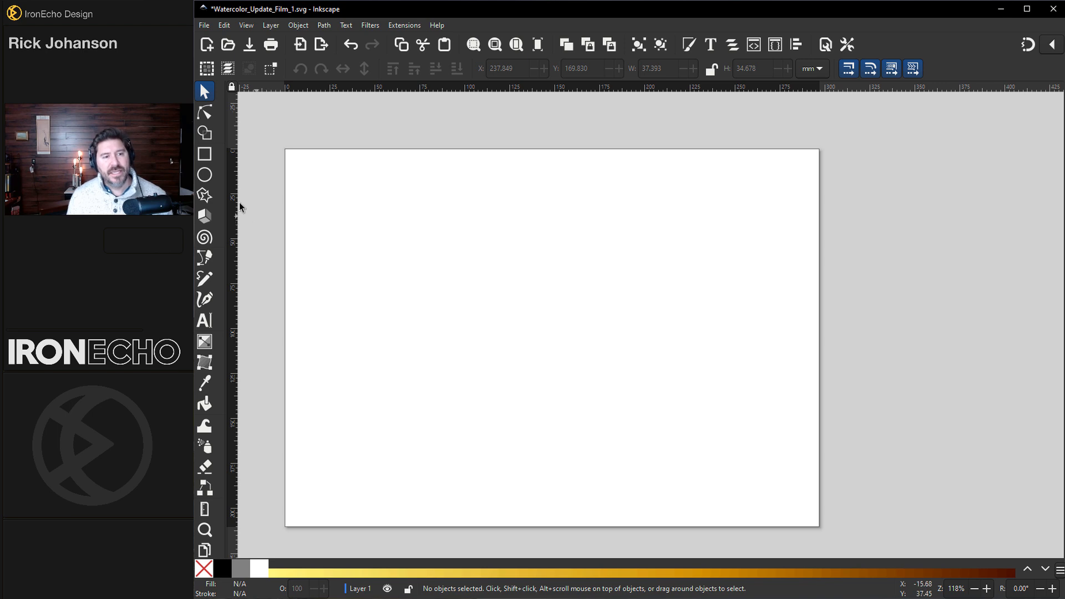
click(208, 175)
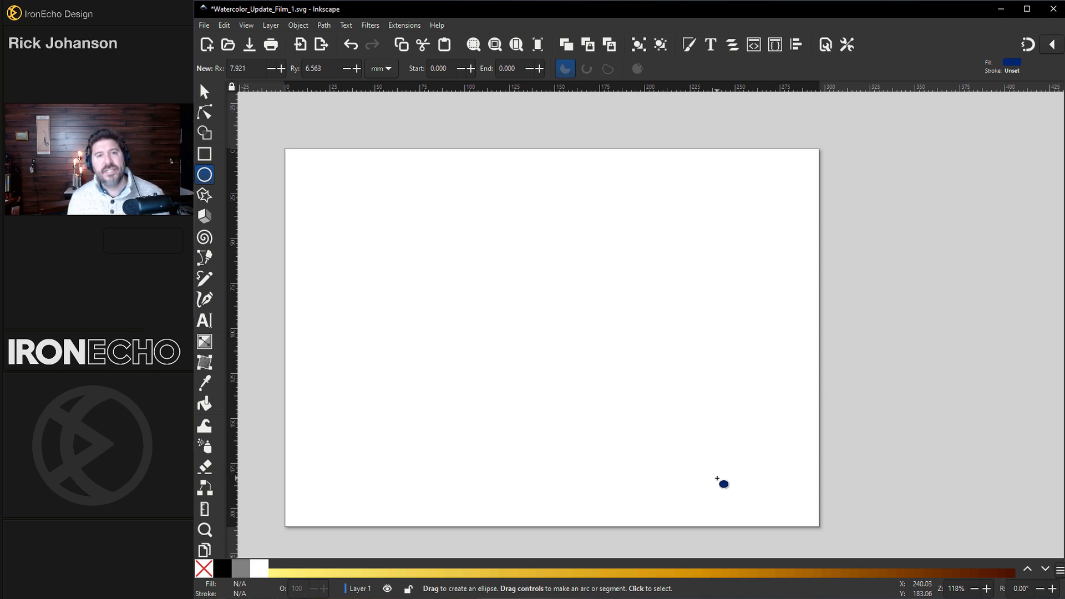
drag(697, 472, 742, 494)
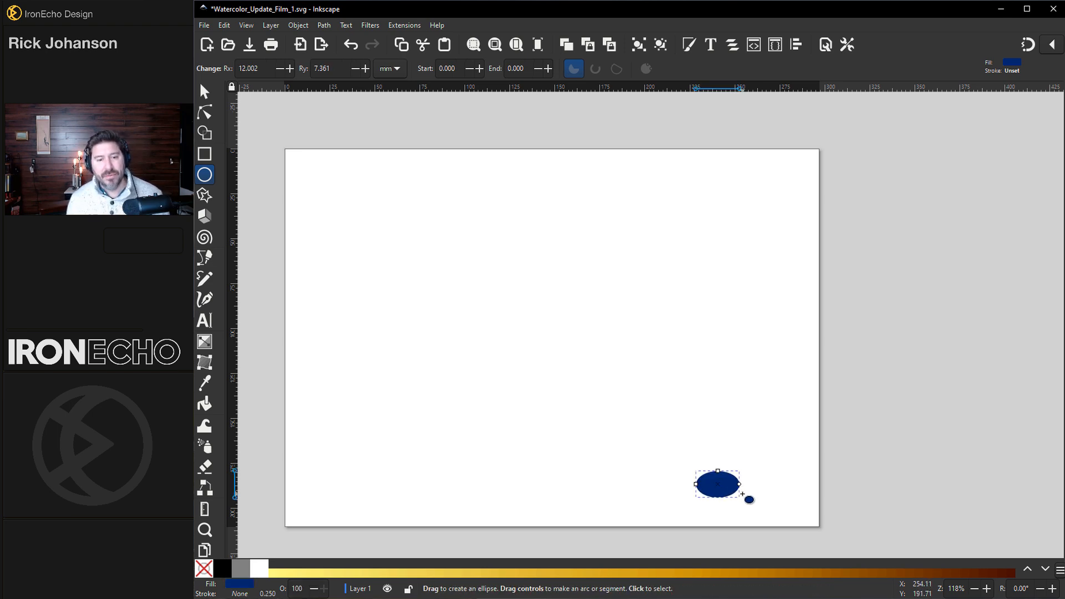
Step: Apply the Watercolor texture filter to the blue ellipse
key(3)
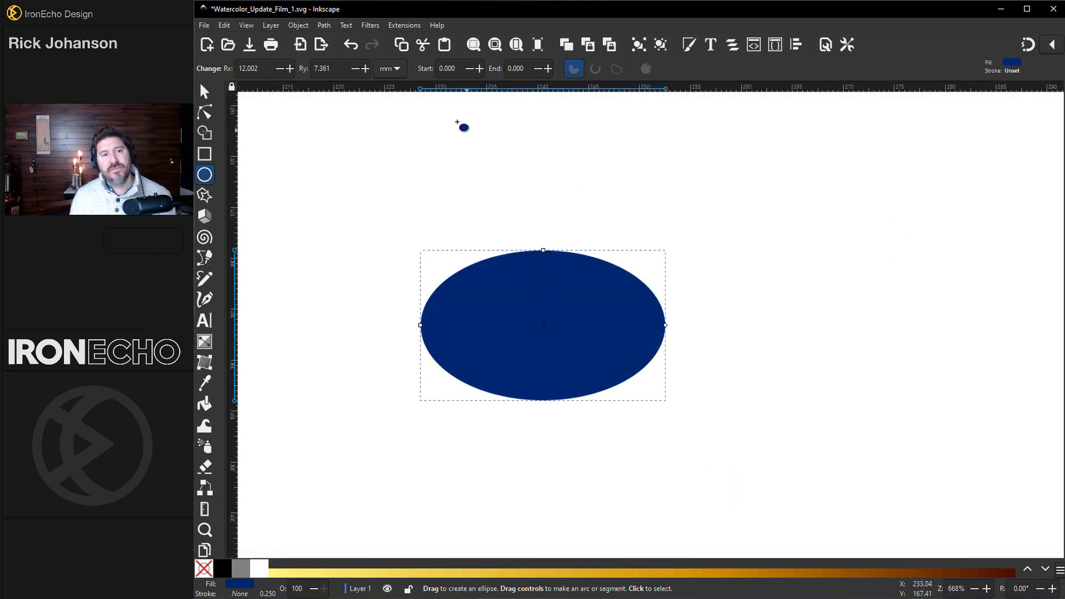
click(370, 25)
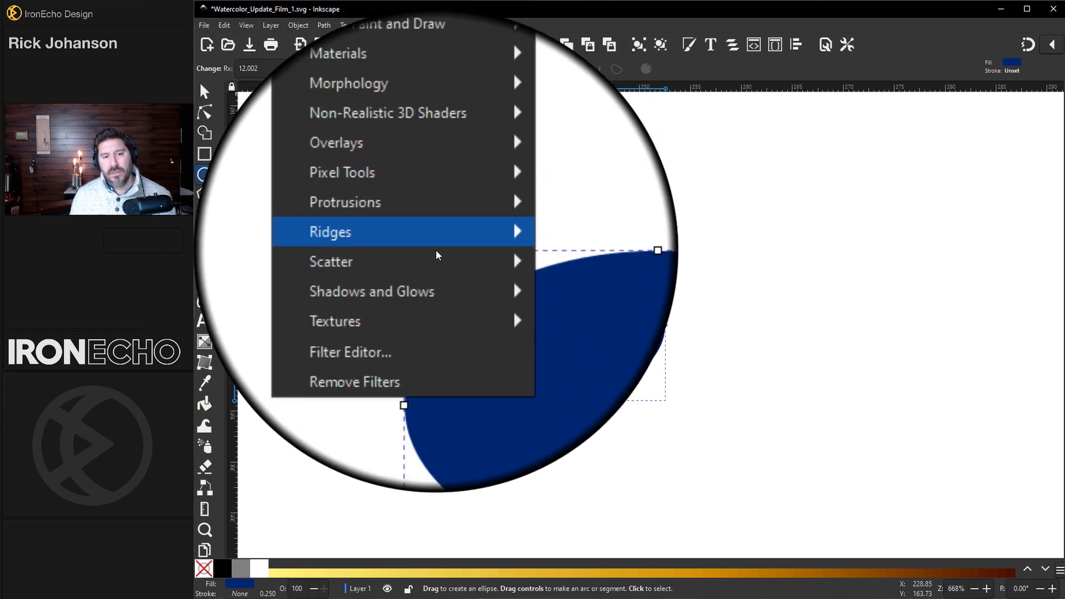
mouse_move(465, 284)
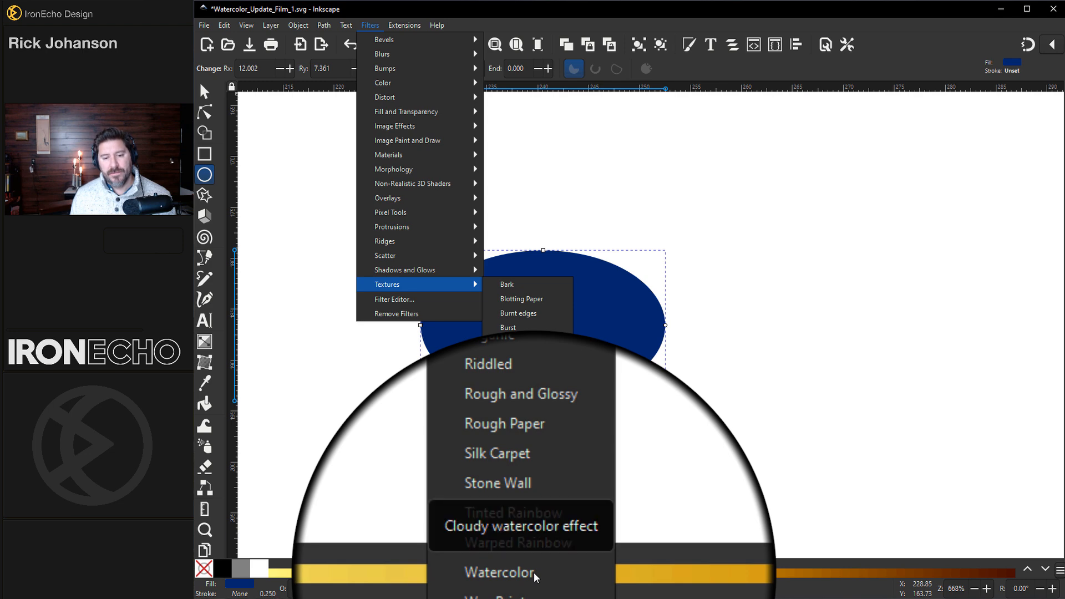
click(534, 572)
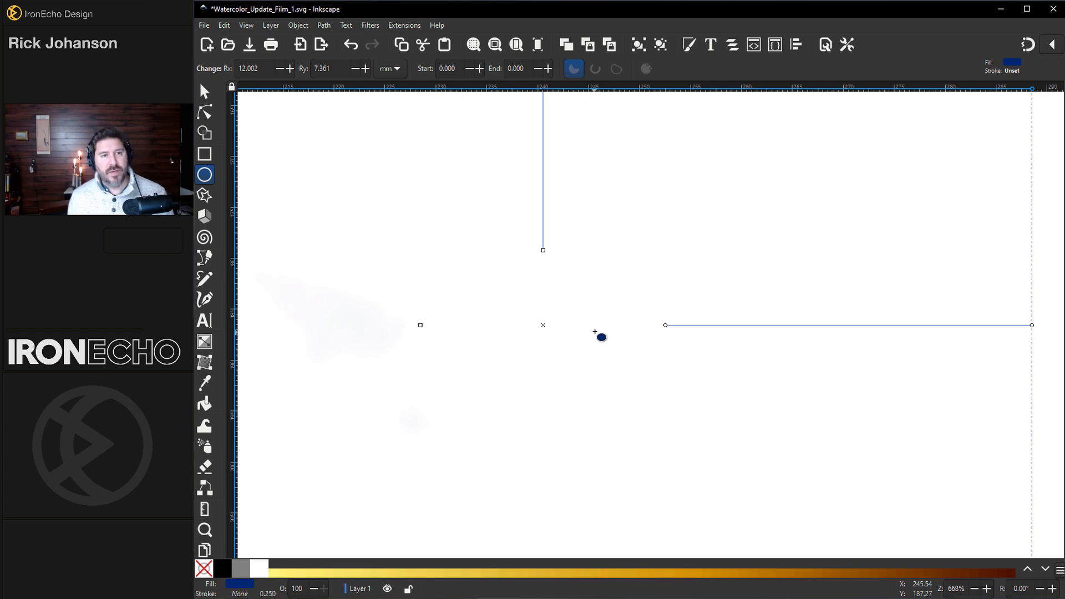
Step: Reduce the filtered ellipse's blur to 51.8% in its fill and stroke settings
click(300, 26)
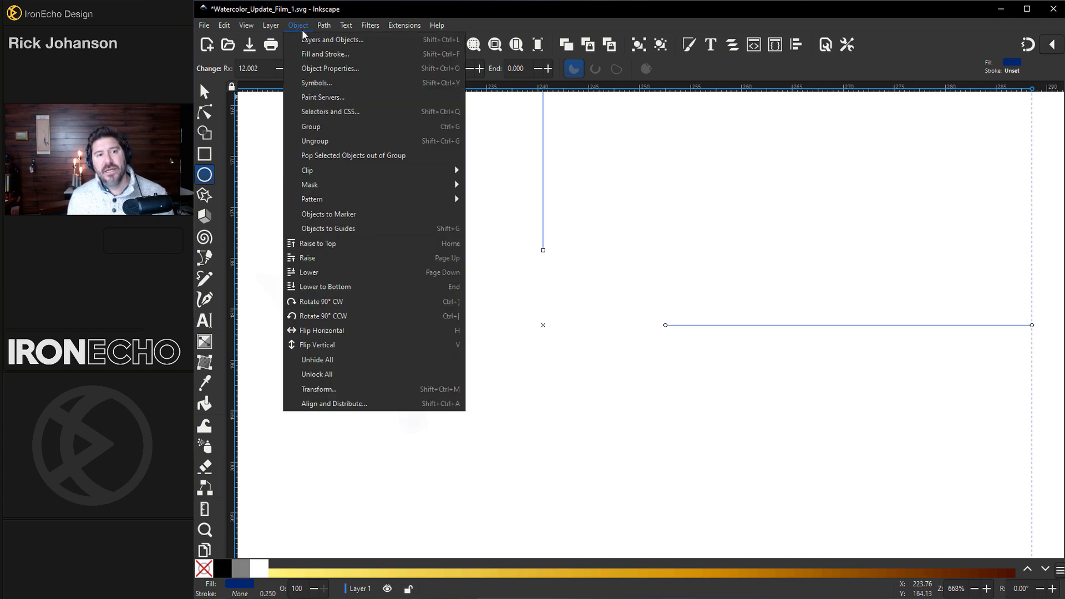
click(344, 54)
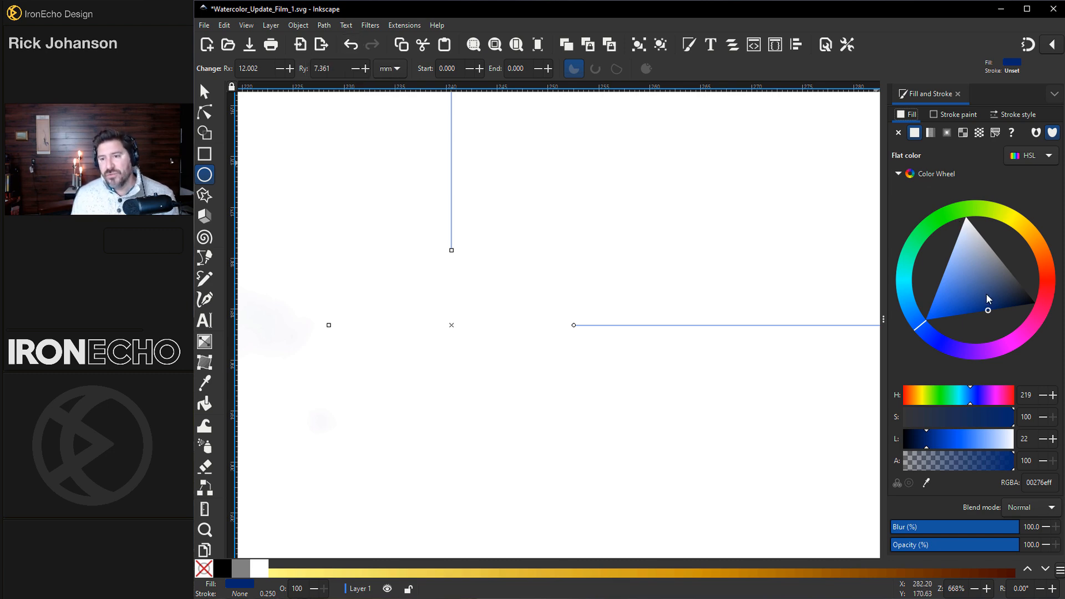
click(937, 115)
click(909, 115)
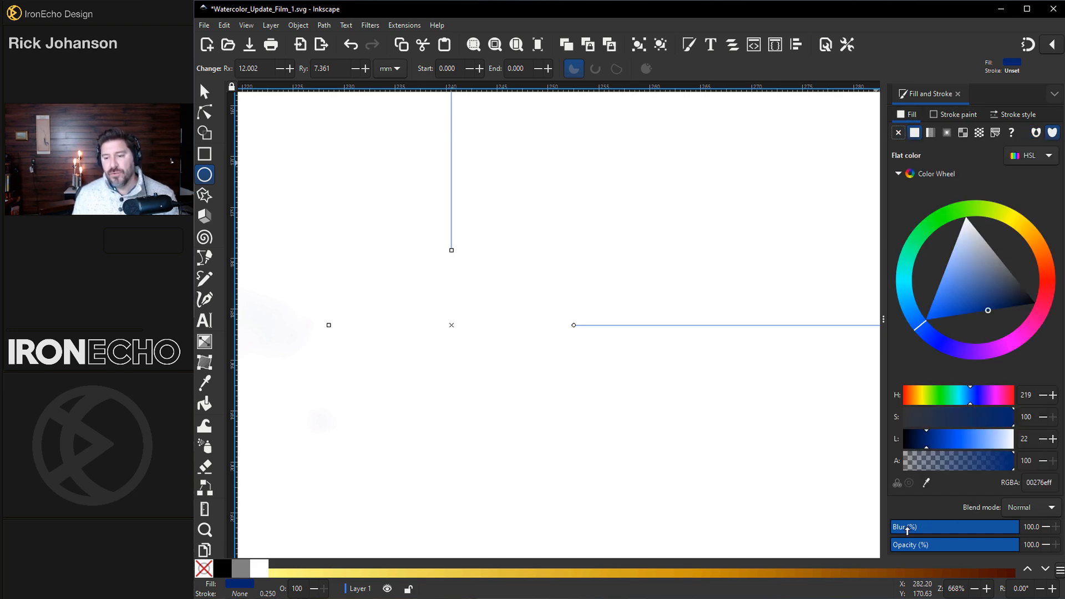
click(982, 528)
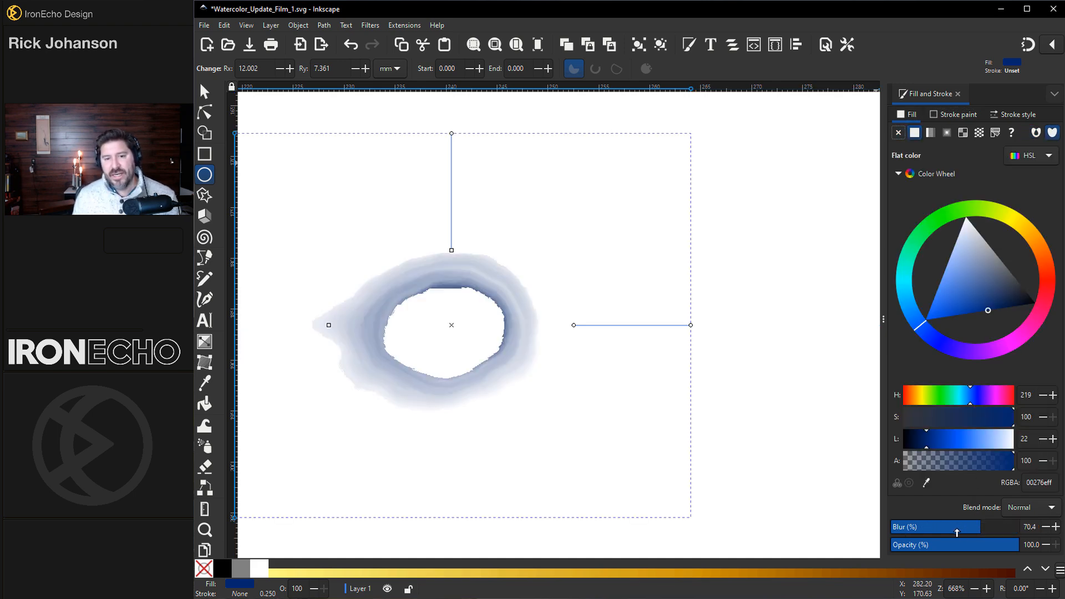
click(955, 532)
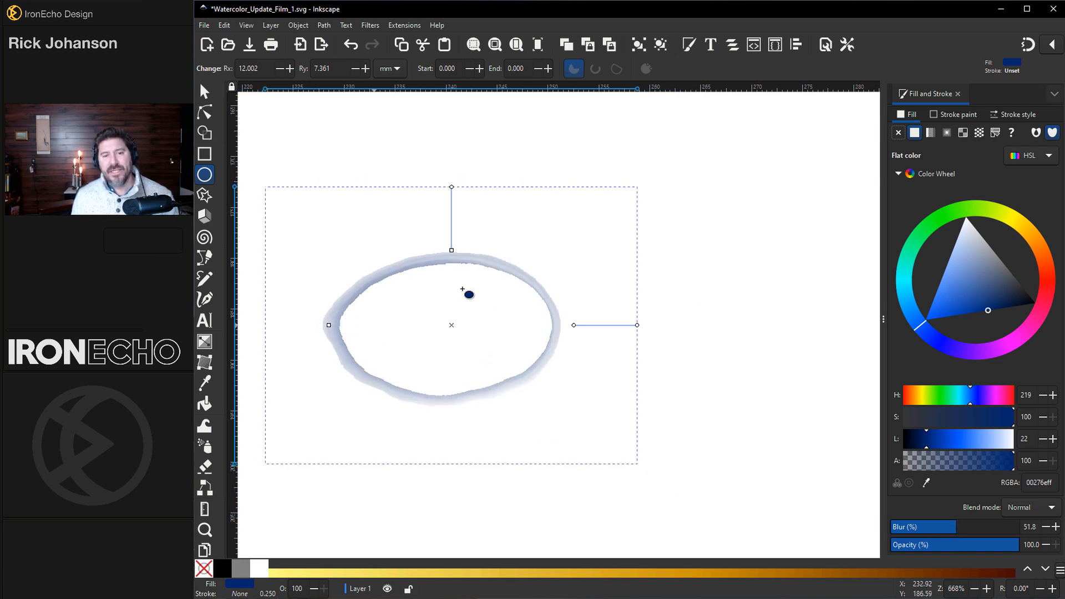
Step: Open the Watercolor filter for editing and raise its Gaussian Blur size to 3.59
click(370, 25)
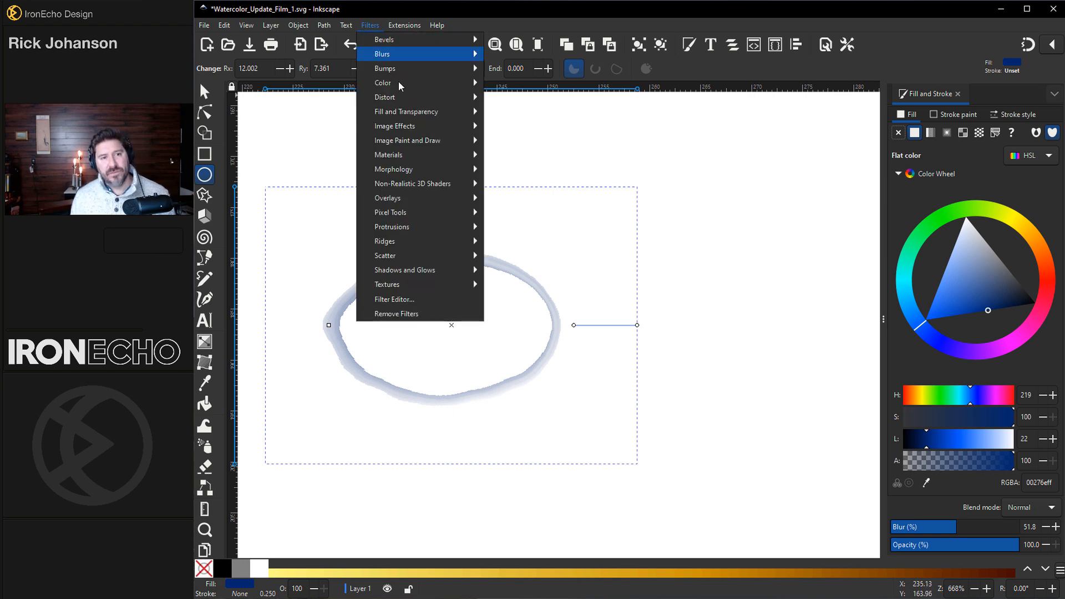
click(412, 299)
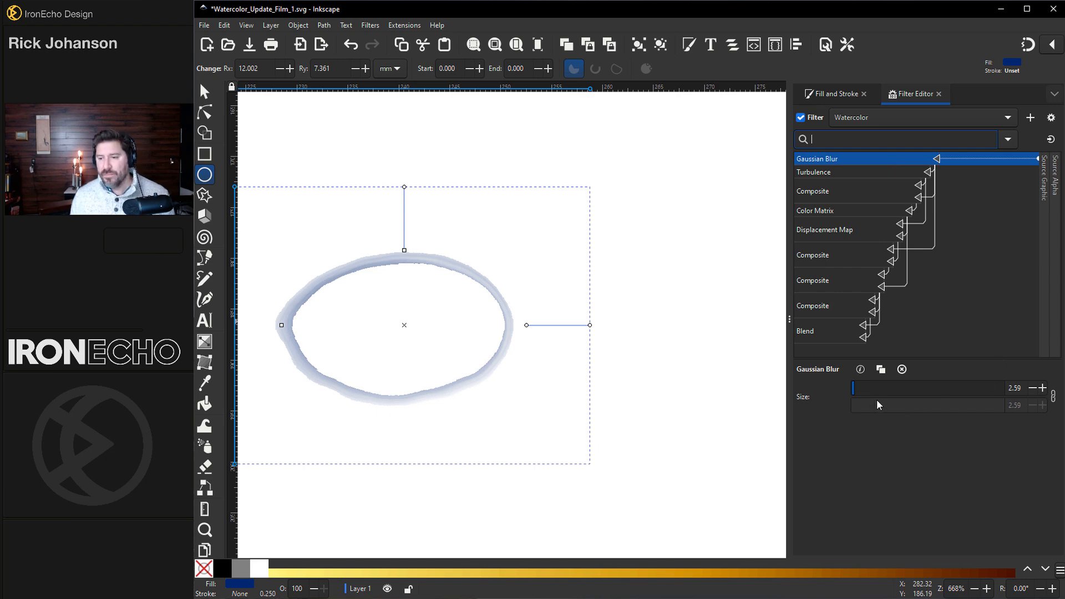
click(1043, 388)
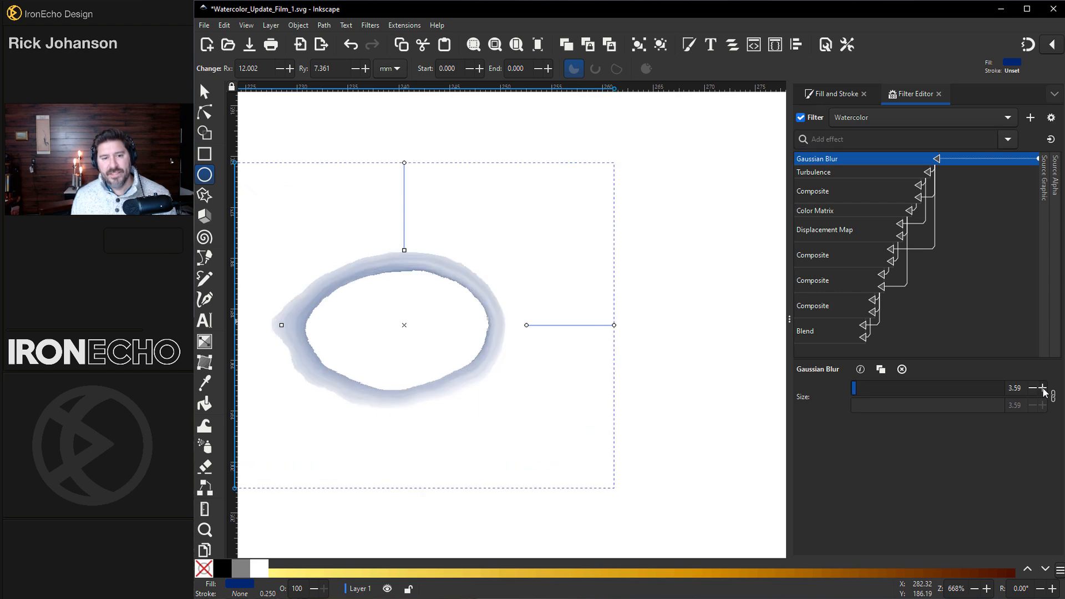
Step: Increase the Watercolor filter's Turbulence size gradually to compare the texture, ending at 0.1, and return to the Selector tool
click(837, 175)
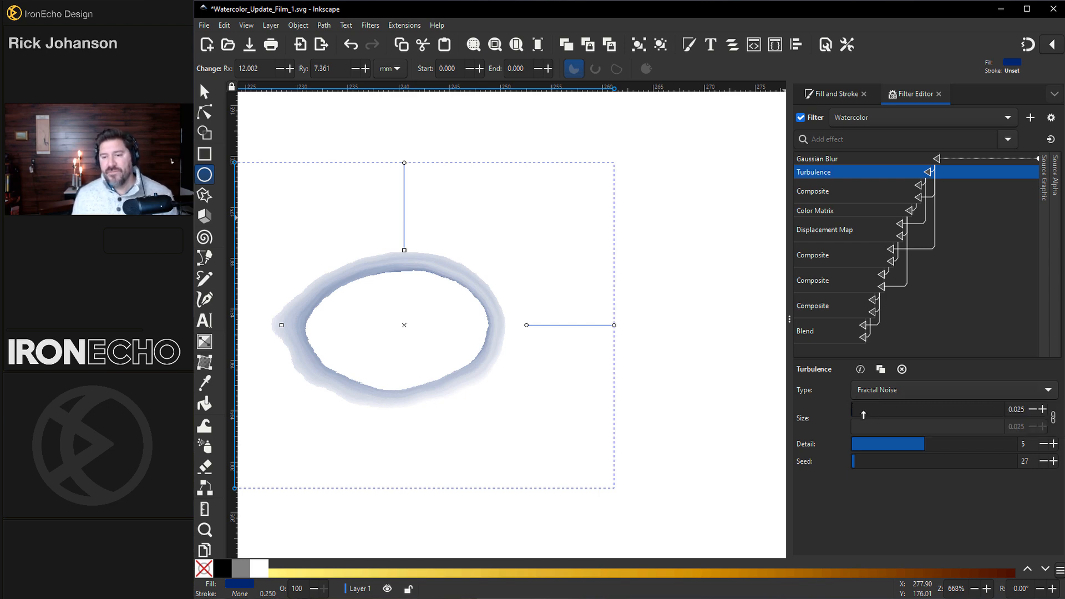
click(1043, 409)
click(1043, 410)
click(1044, 409)
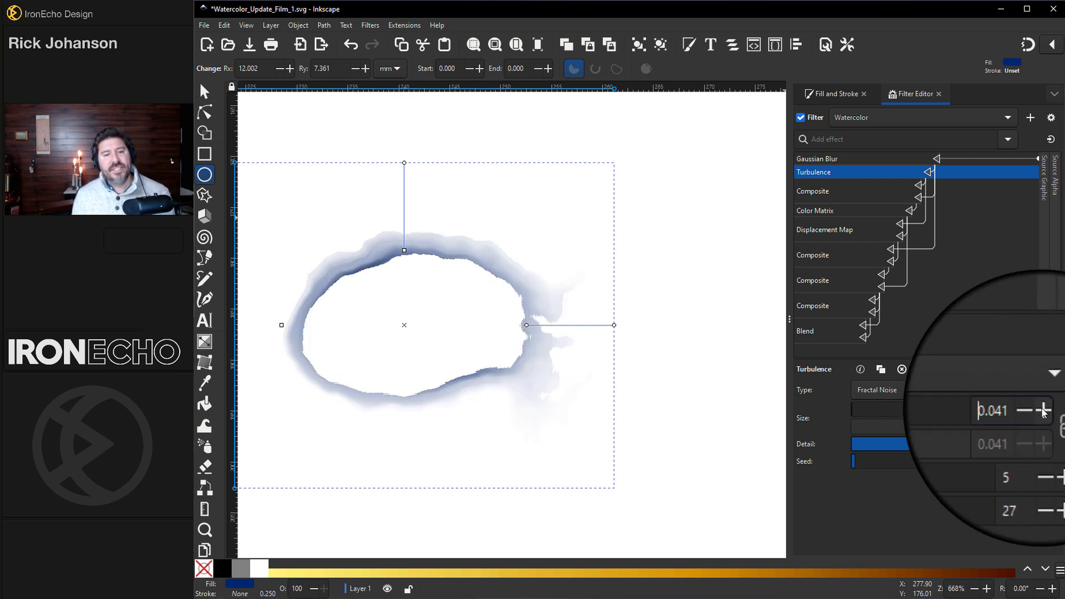
click(1043, 409)
click(1044, 409)
click(1044, 410)
click(1043, 409)
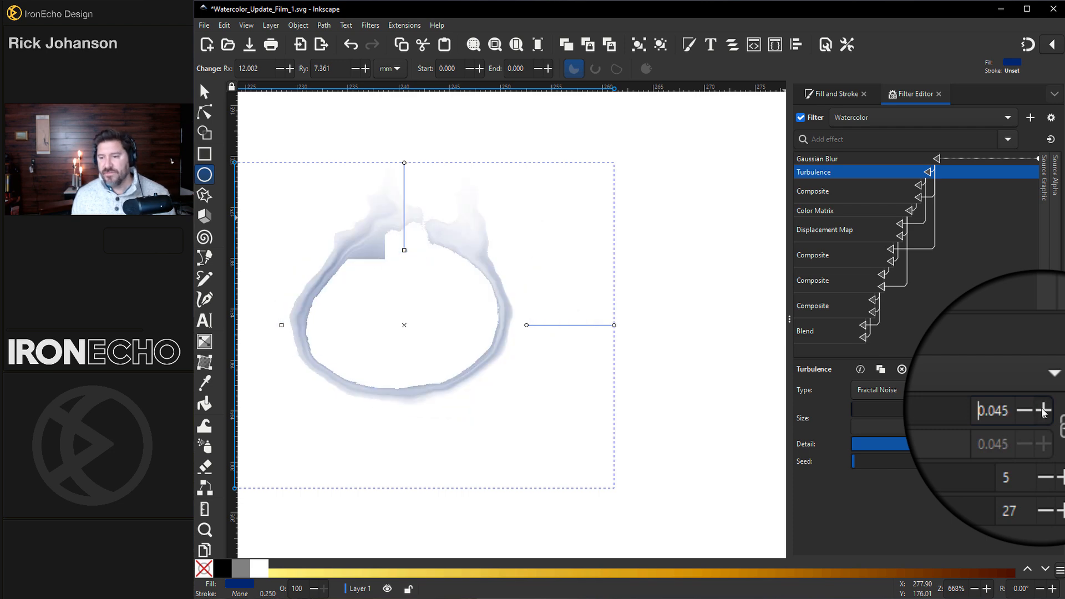
click(1043, 410)
click(1043, 409)
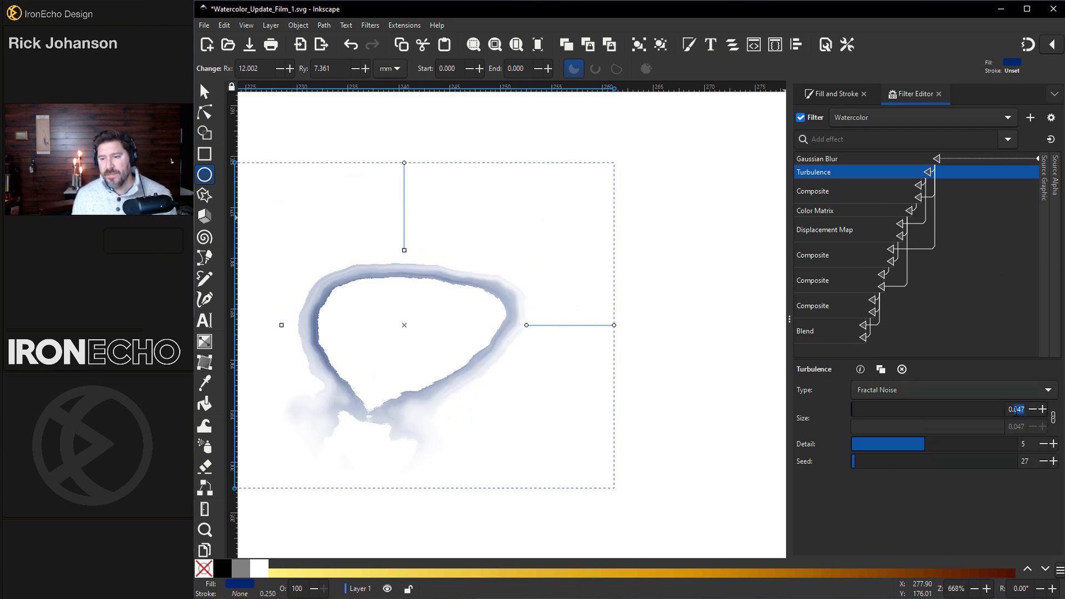
text(0.1)
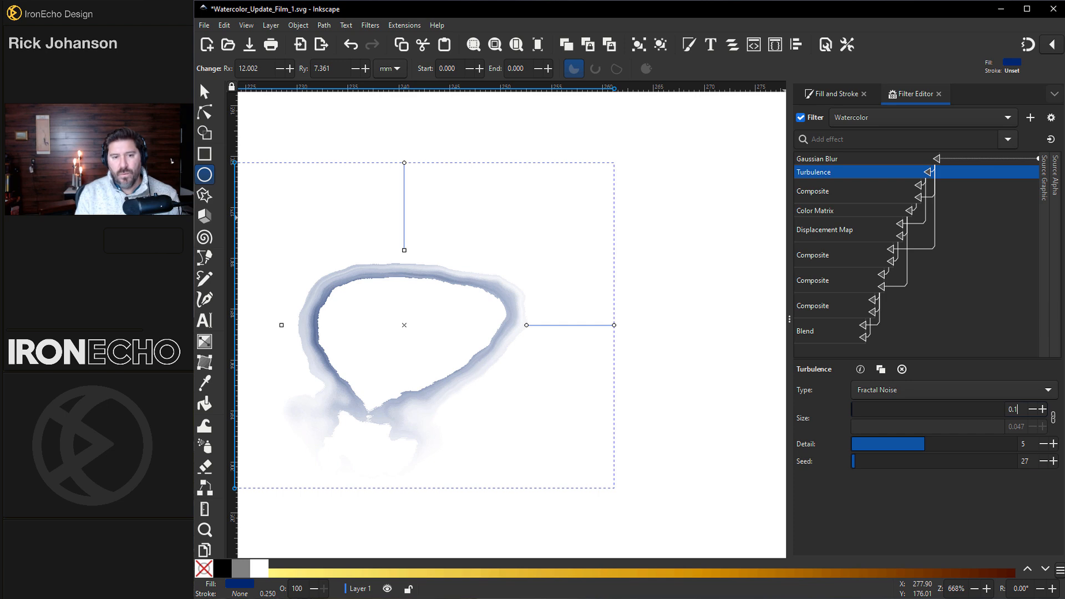
key(Return)
key(space)
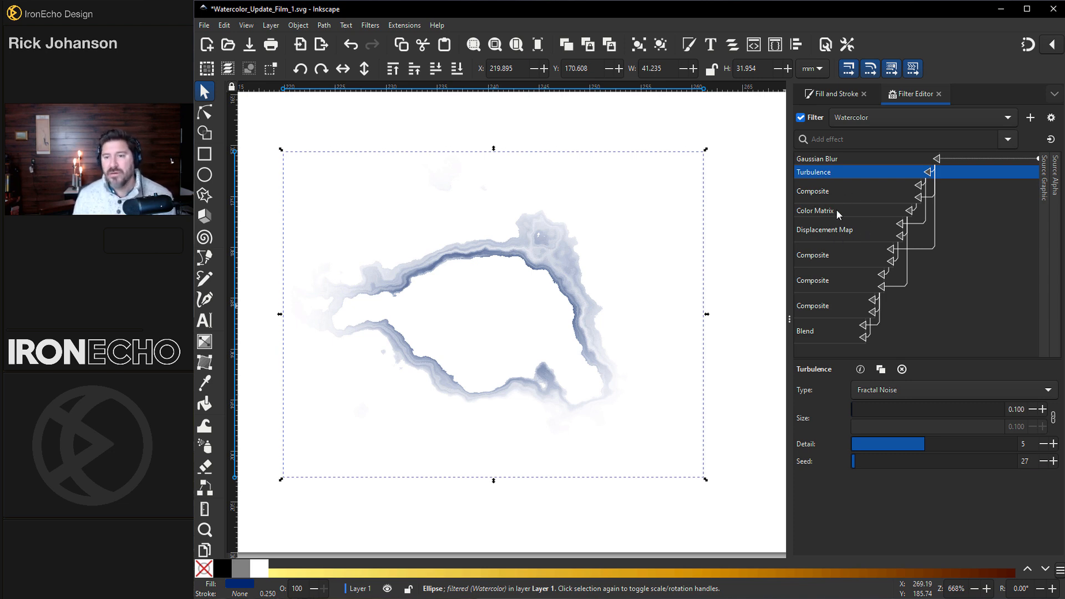
Step: Lower the Displacement Map scale to 30 and further to 12.3 to fill in the ellipse's watercolor texture
click(869, 229)
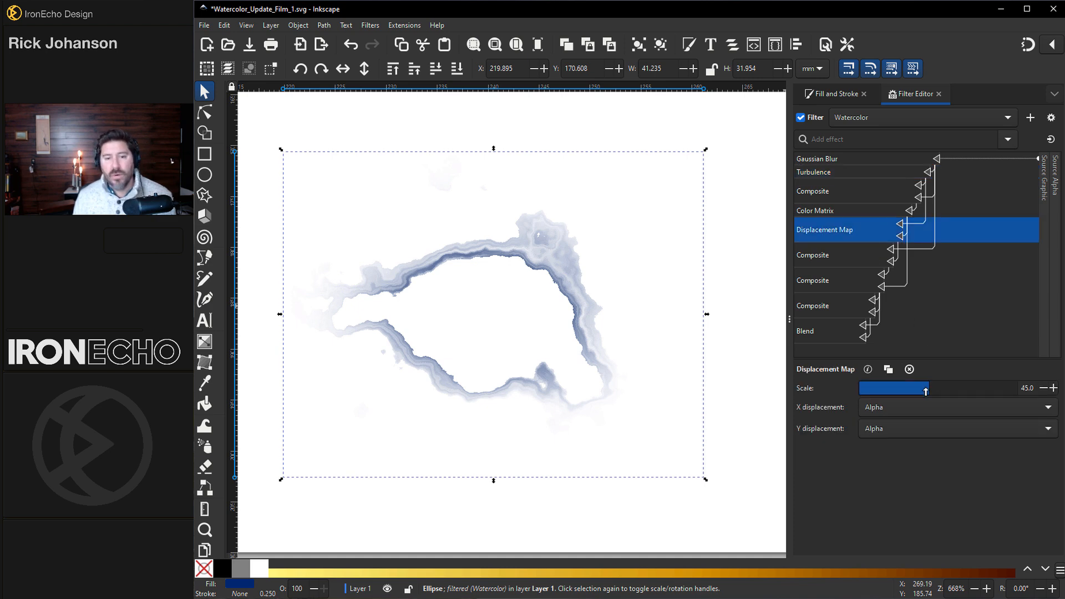
drag(926, 391, 907, 391)
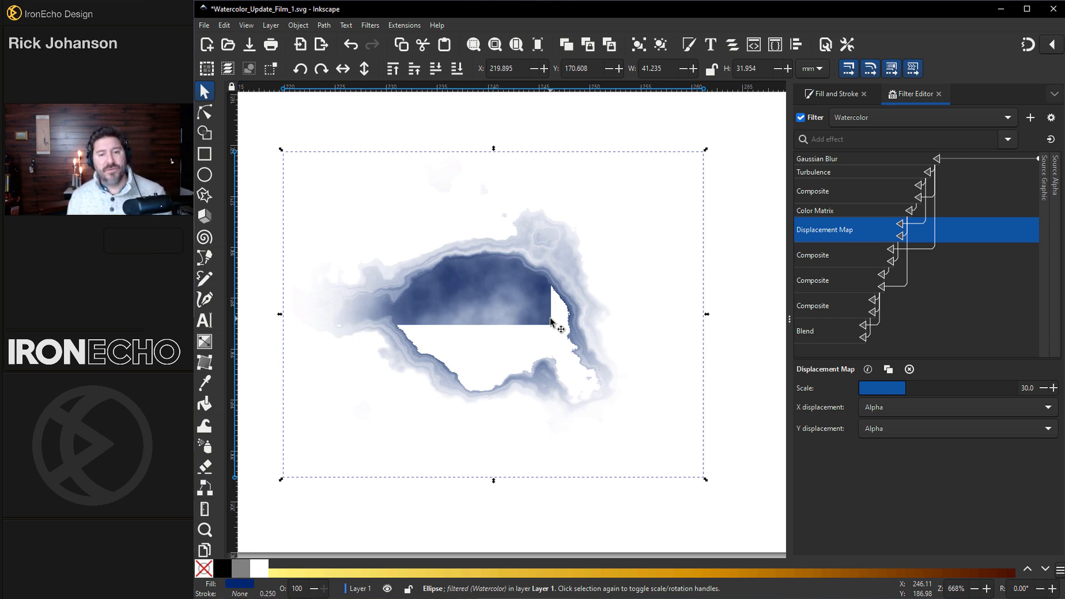
drag(906, 391, 878, 397)
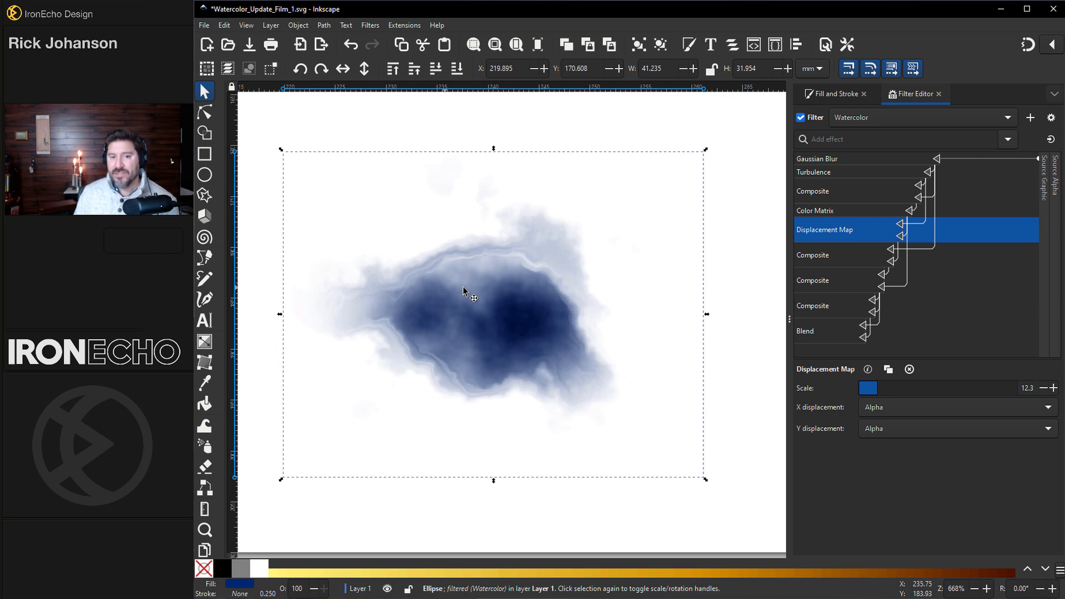
Step: Try Turbulence sizes of 3.098 and 5.635 on the ellipse, and restore the size to 0.1
click(843, 173)
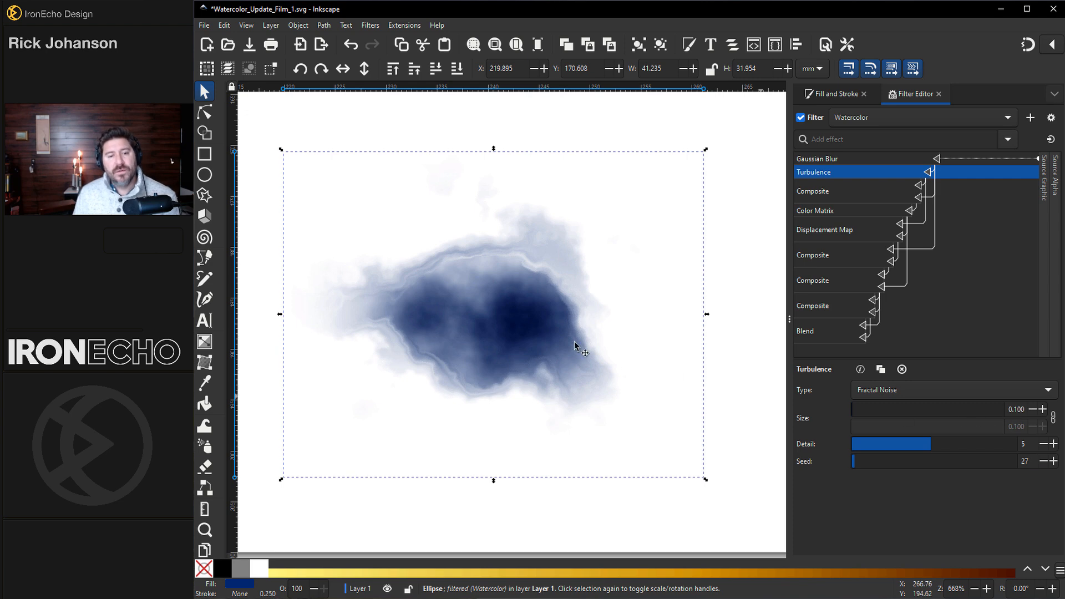
click(899, 414)
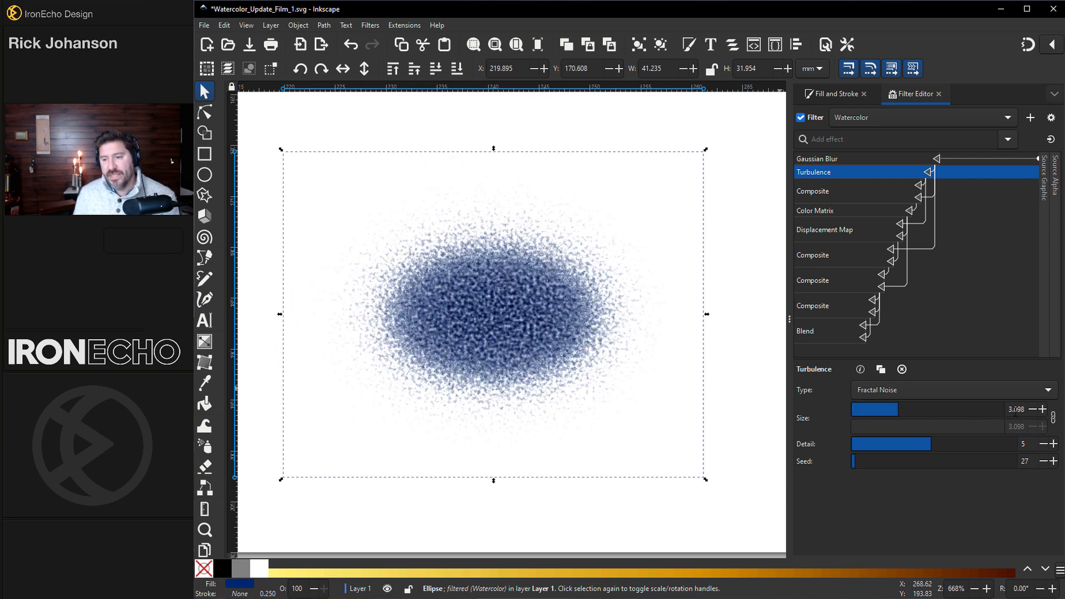
mouse_move(887, 411)
mouse_down()
mouse_move(924, 414)
mouse_move(877, 416)
mouse_up()
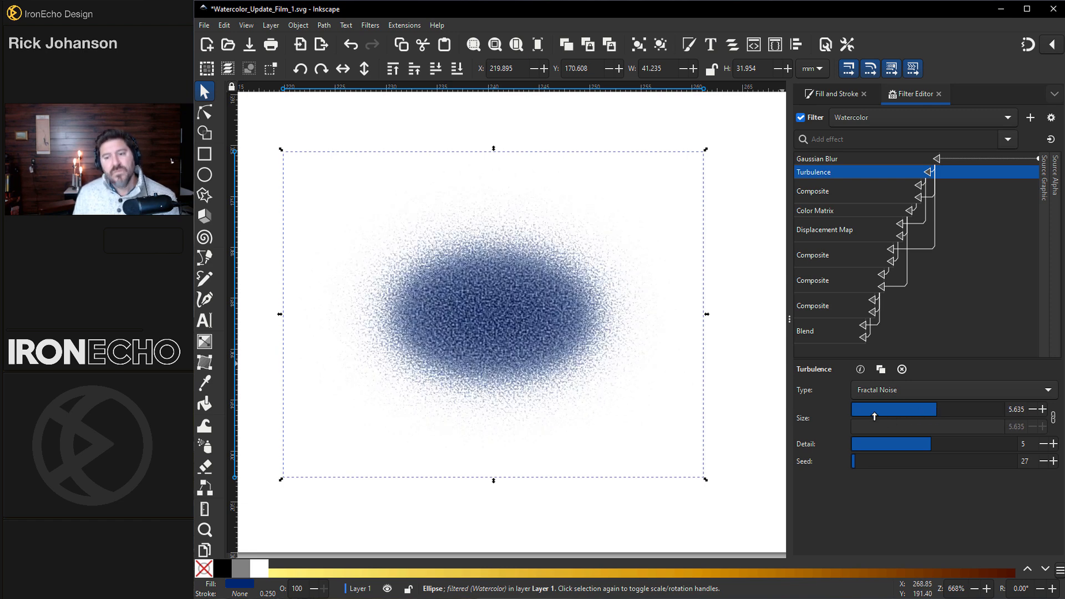
click(1006, 410)
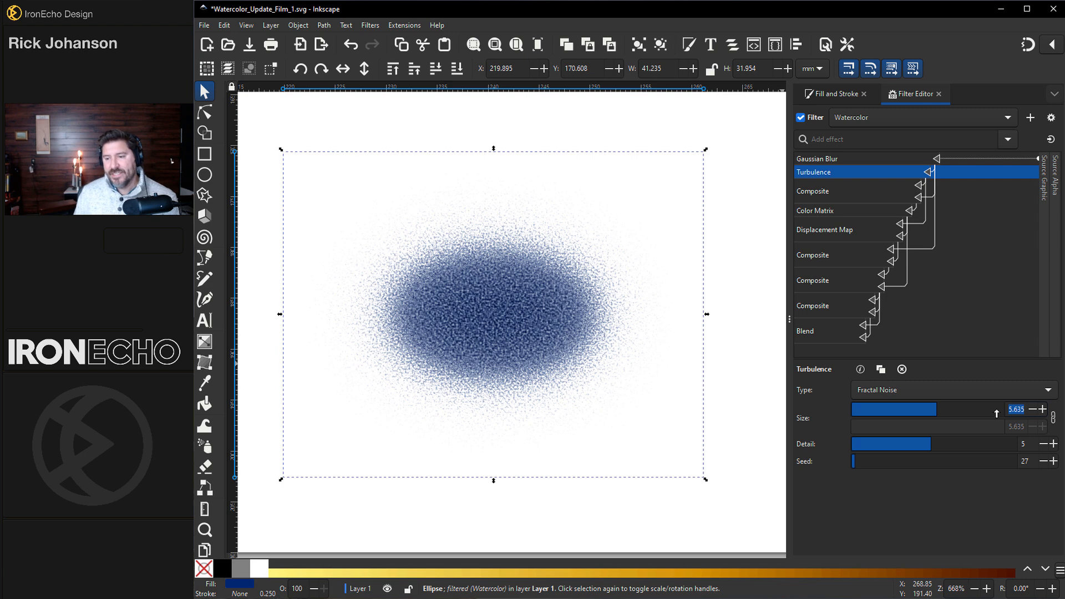
text(0.1)
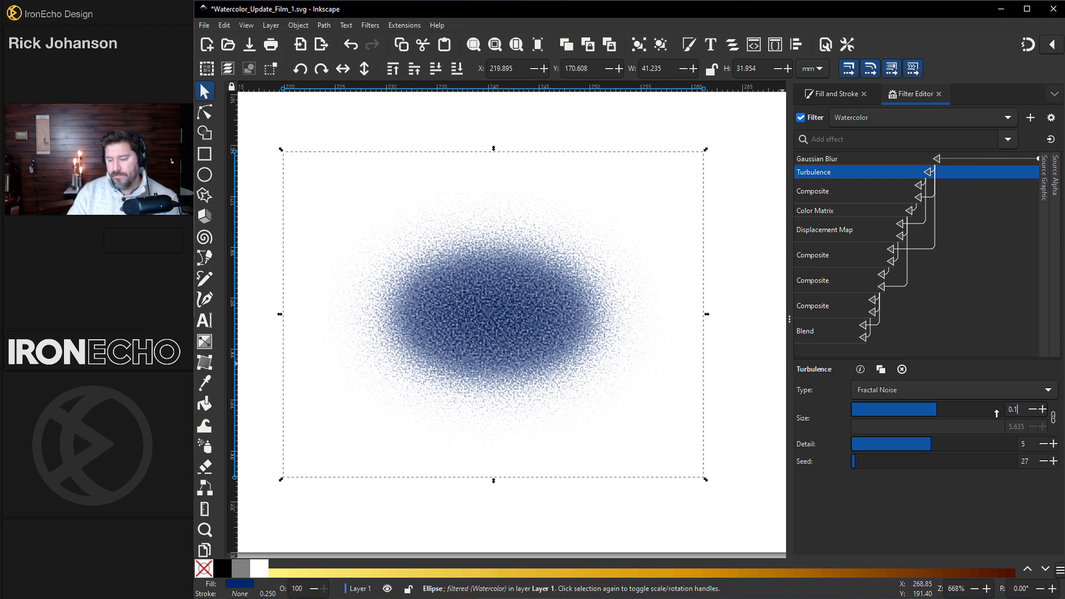
key(Return)
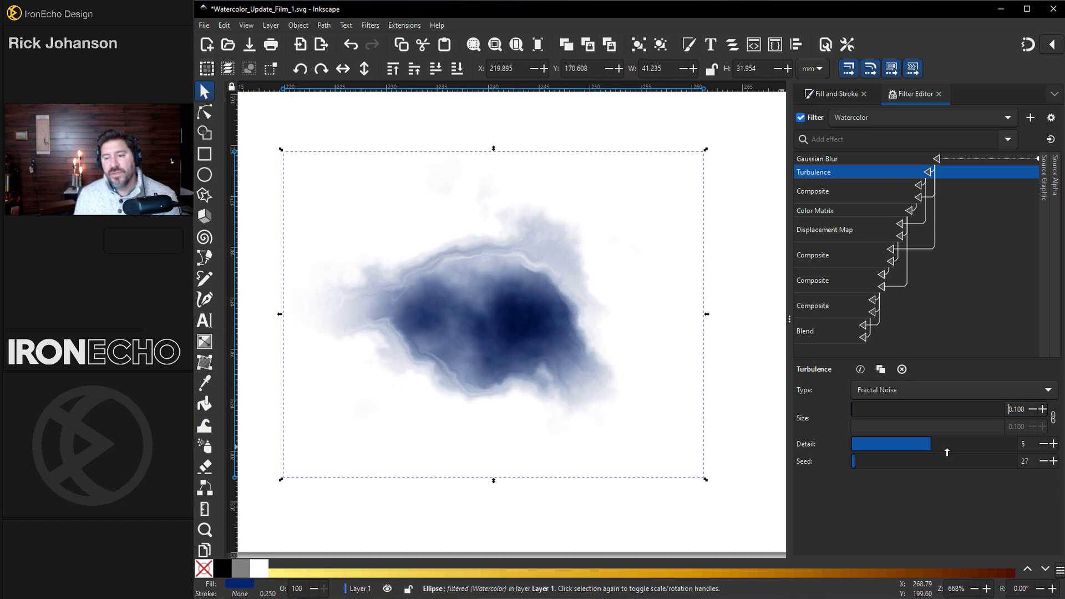
Step: Try Turbulence detail levels of 1 and 6, and return the detail to 5
drag(914, 449, 854, 447)
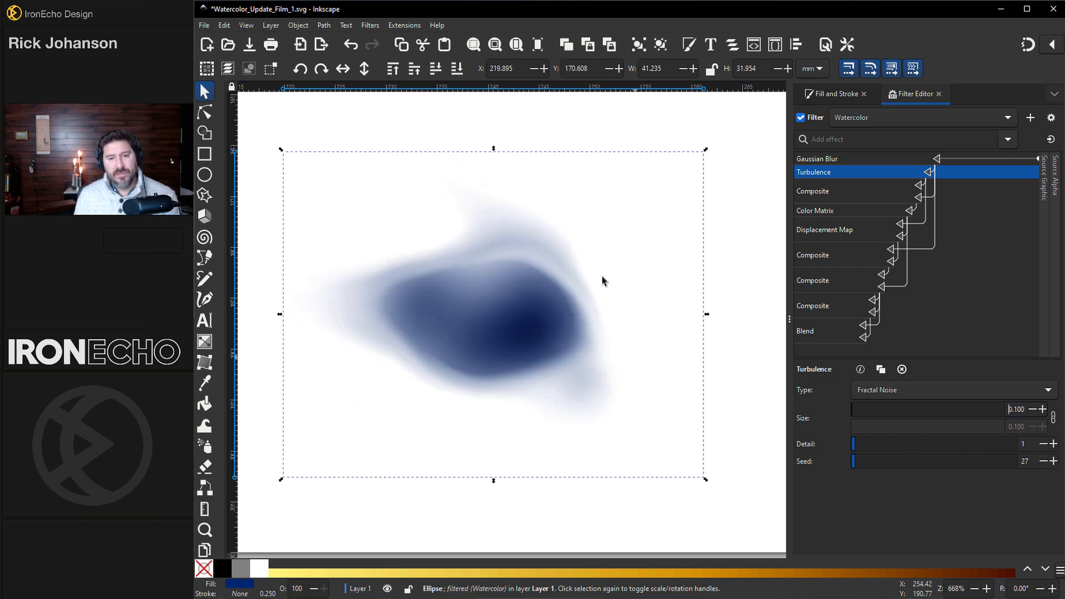
click(950, 445)
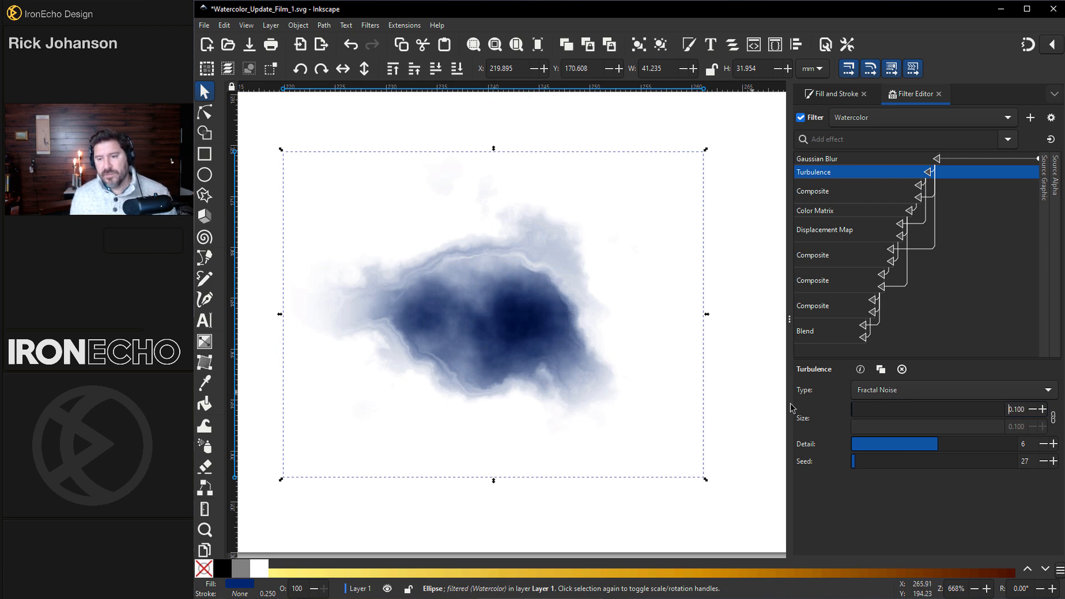
click(923, 450)
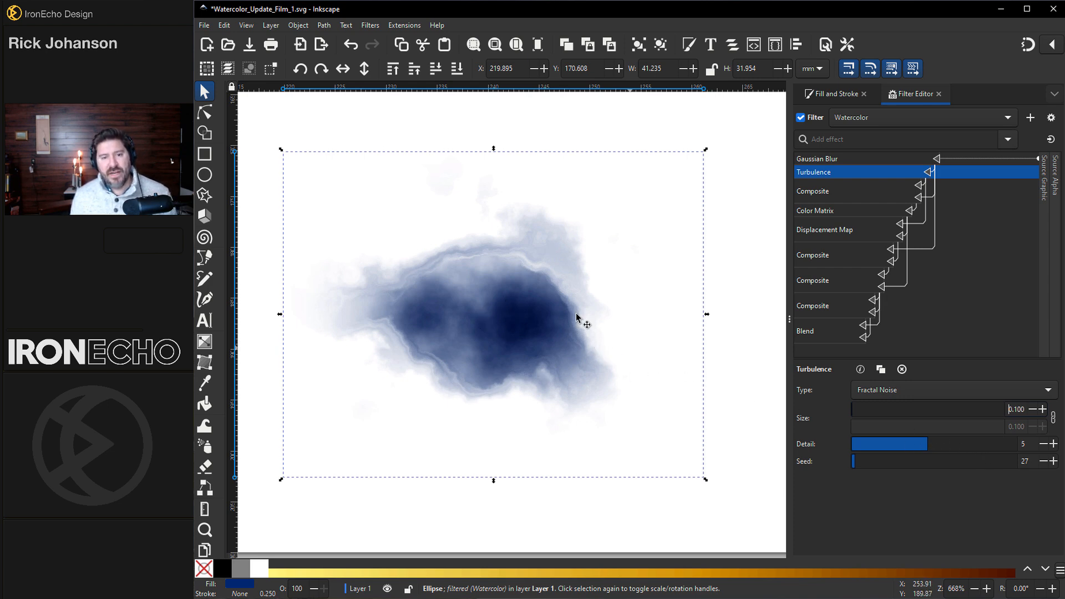
Step: Try another starting seed for the ellipse's Turbulence noise, undo the change, and save the document
click(935, 444)
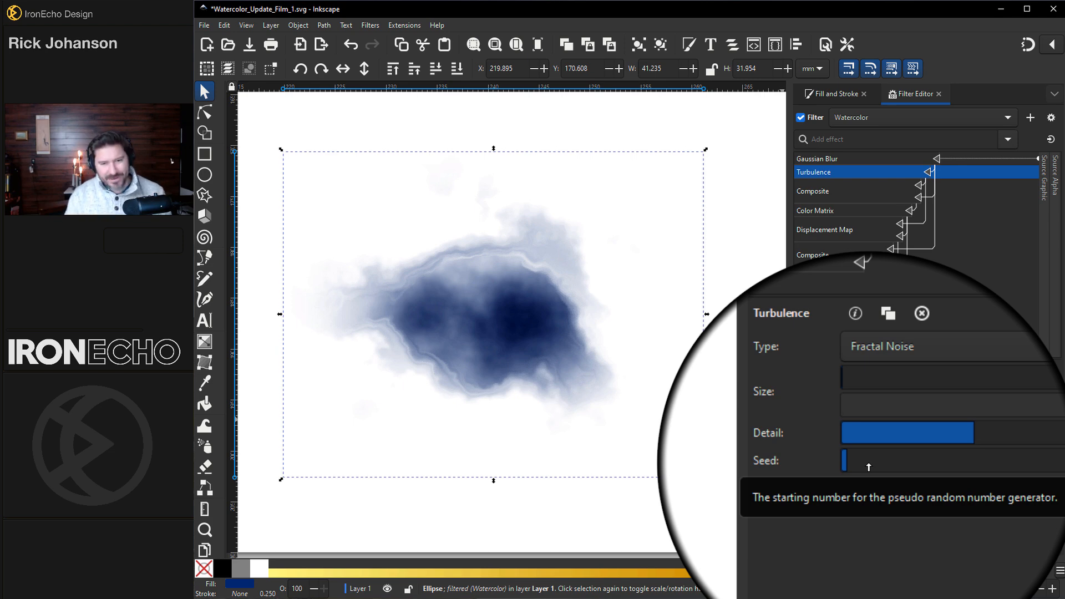
mouse_move(869, 465)
mouse_down()
mouse_move(933, 464)
mouse_move(865, 467)
mouse_up()
key(ctrl+z)
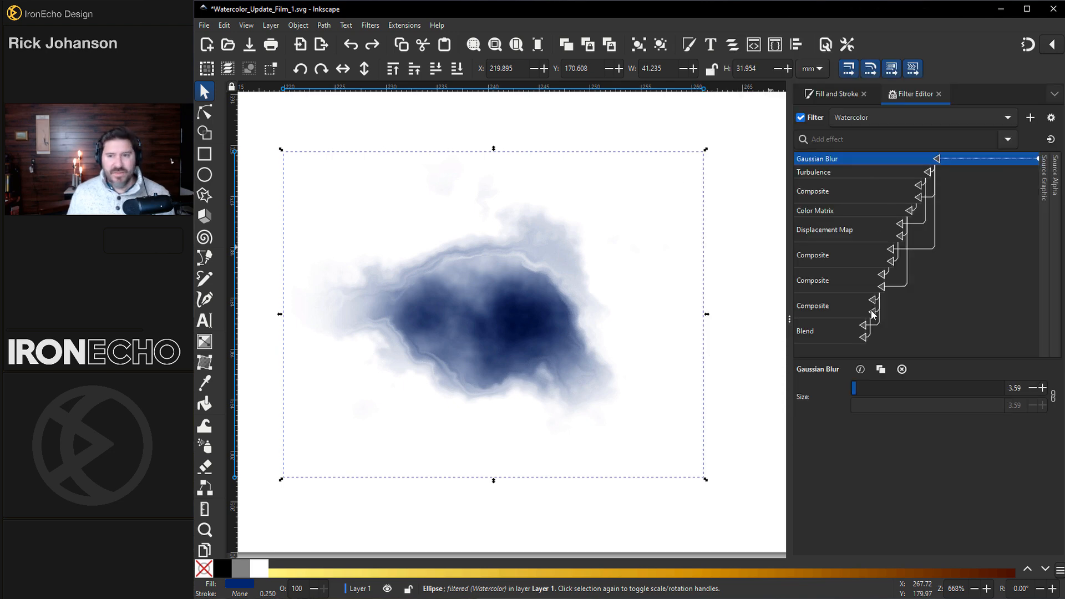
key(ctrl+s)
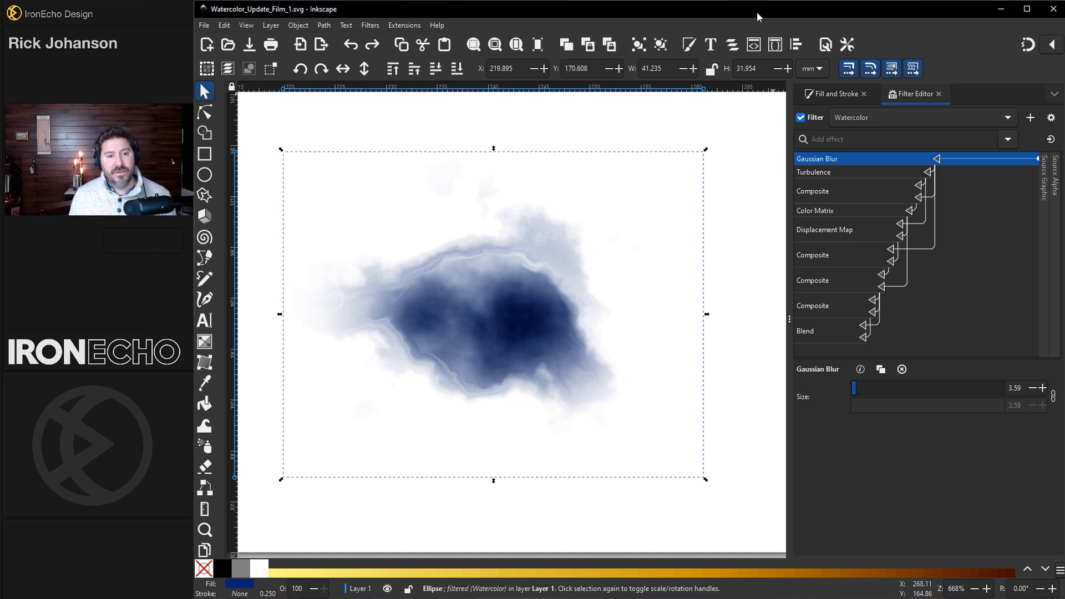
Step: Shift the ellipse to vary its watercolor texture and enlarge it around its centre to about 47.7 × 37 mm
click(207, 113)
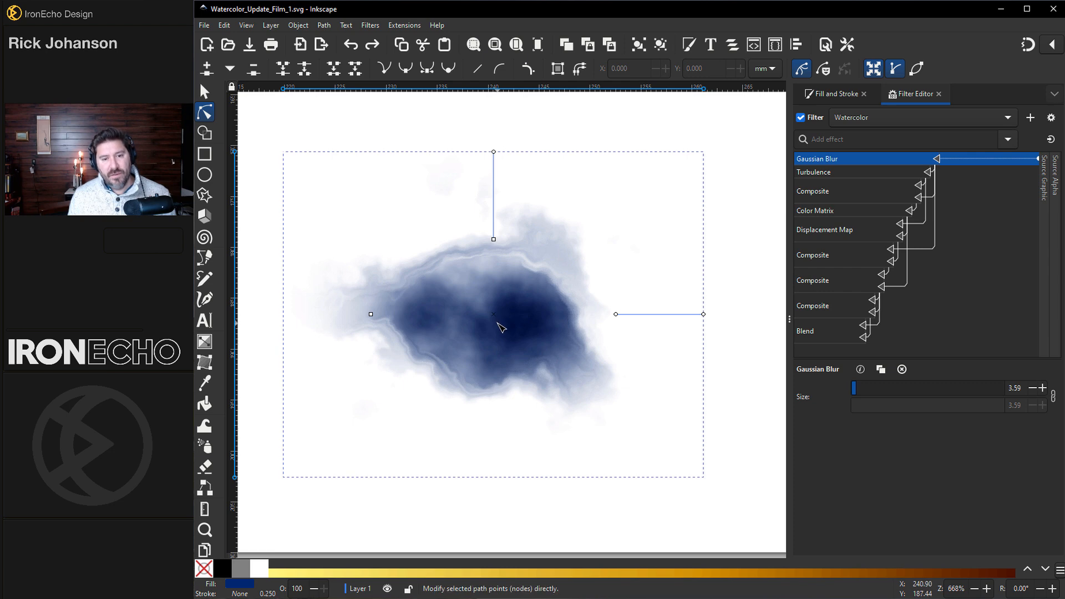
drag(498, 318, 535, 304)
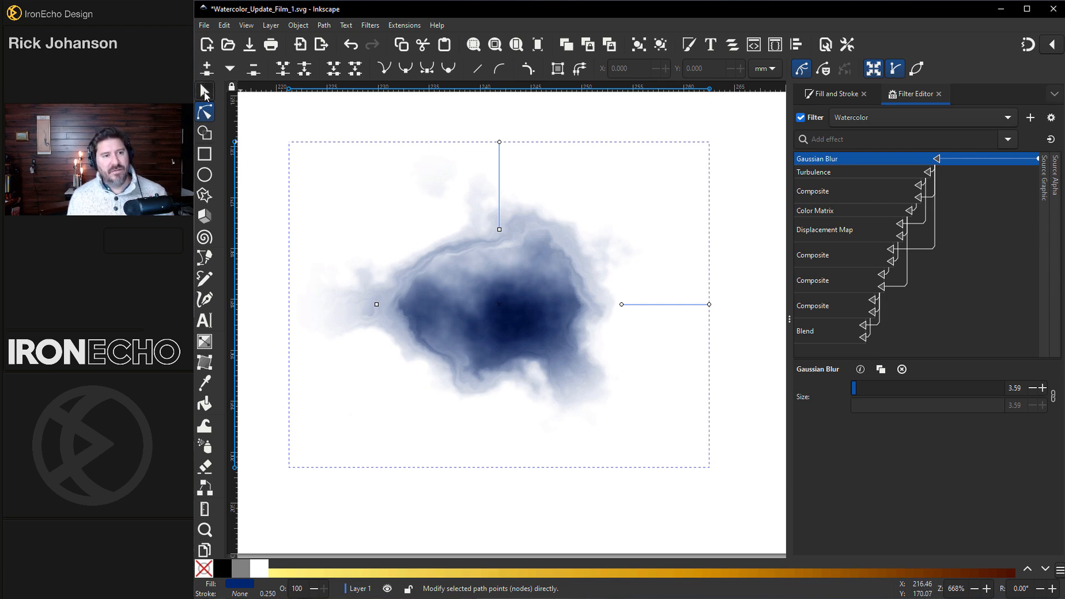
click(205, 92)
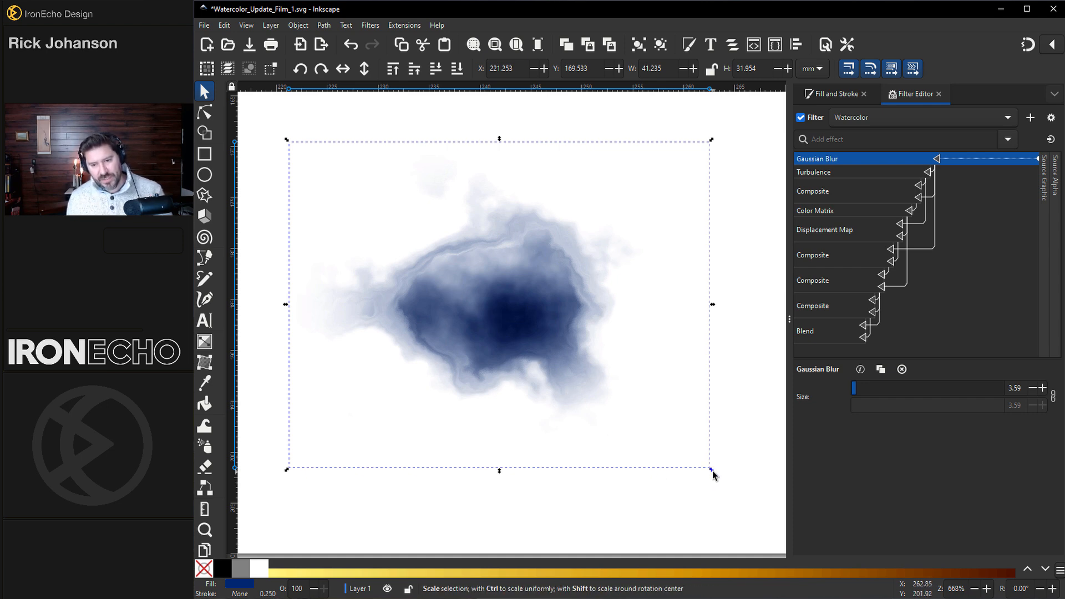
drag(712, 474, 745, 501)
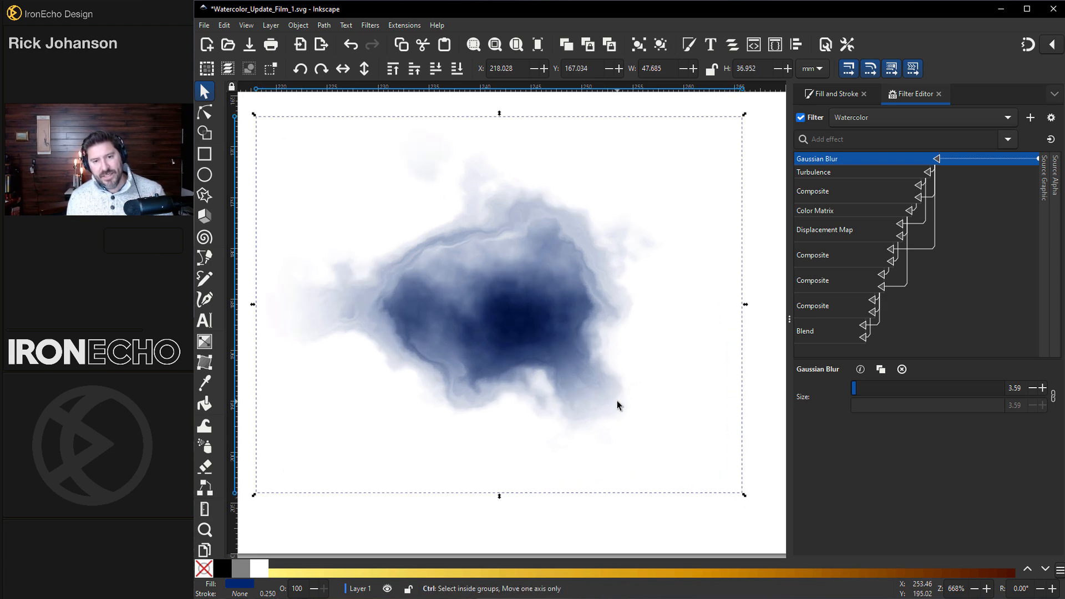
scroll(618, 405, down, 1)
drag(539, 332, 587, 234)
drag(587, 235, 591, 233)
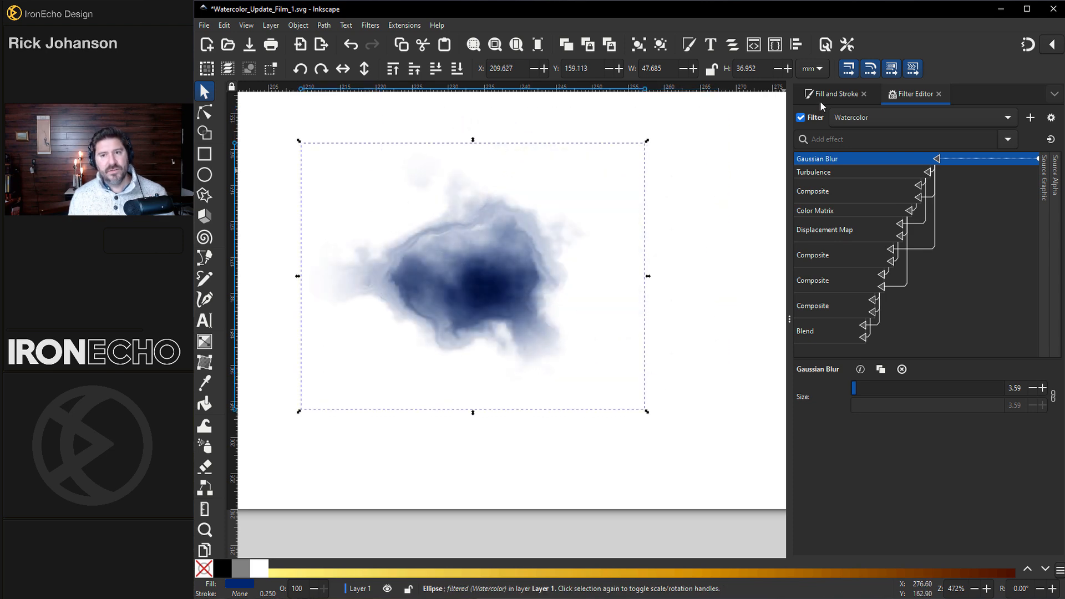
Step: Darken the watercolor ellipse's fill colour to black and move the splash aside on the page
click(824, 96)
mouse_move(945, 315)
mouse_down()
mouse_move(955, 286)
mouse_move(1031, 297)
mouse_up()
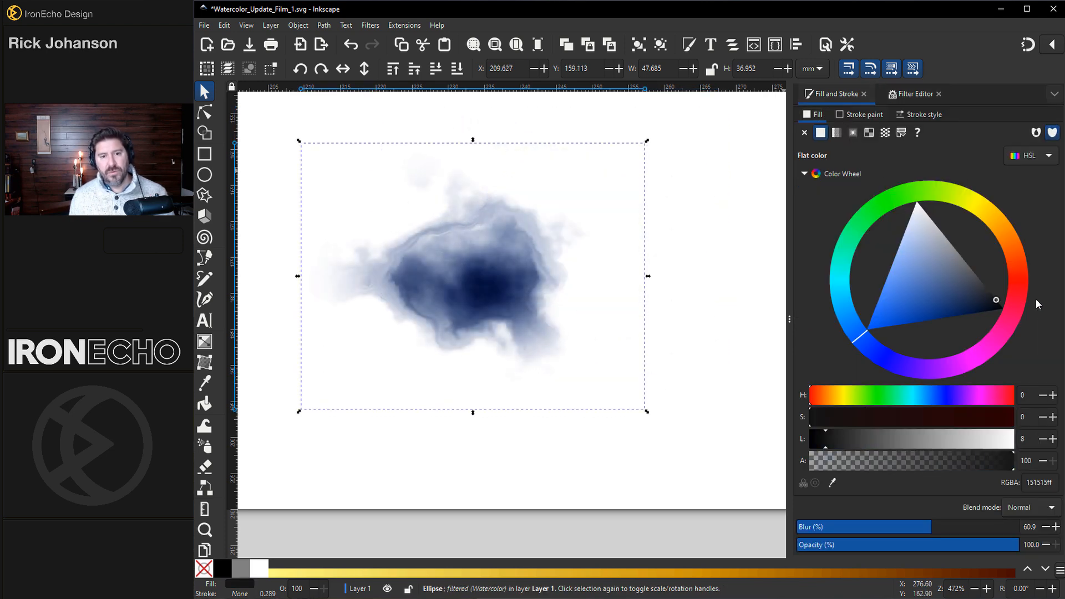
drag(474, 270, 592, 286)
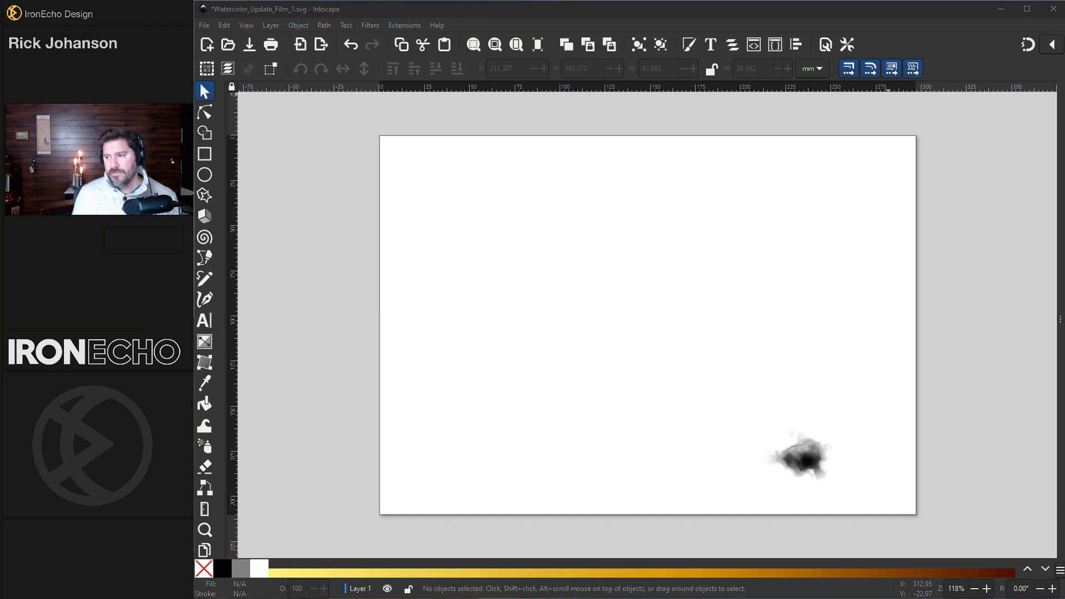
Step: Import the JPEG photo of the bridge and clock tower as an embedded image with its file DPI, placed below the page
drag(1026, 272, 637, 284)
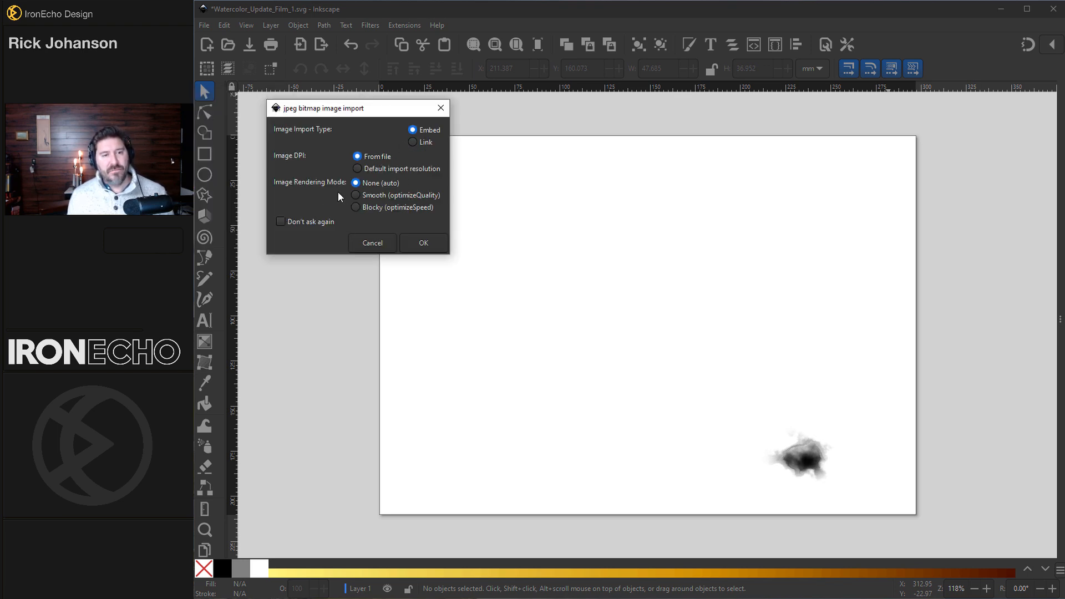
click(417, 242)
scroll(547, 242, down, 4)
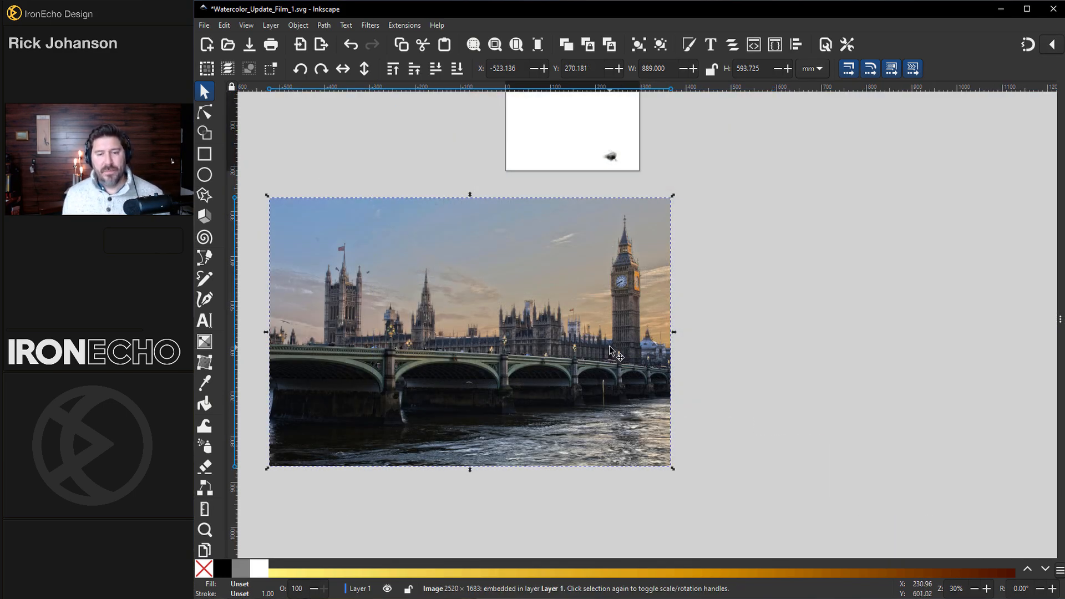
scroll(610, 350, up, 1)
drag(582, 349, 637, 349)
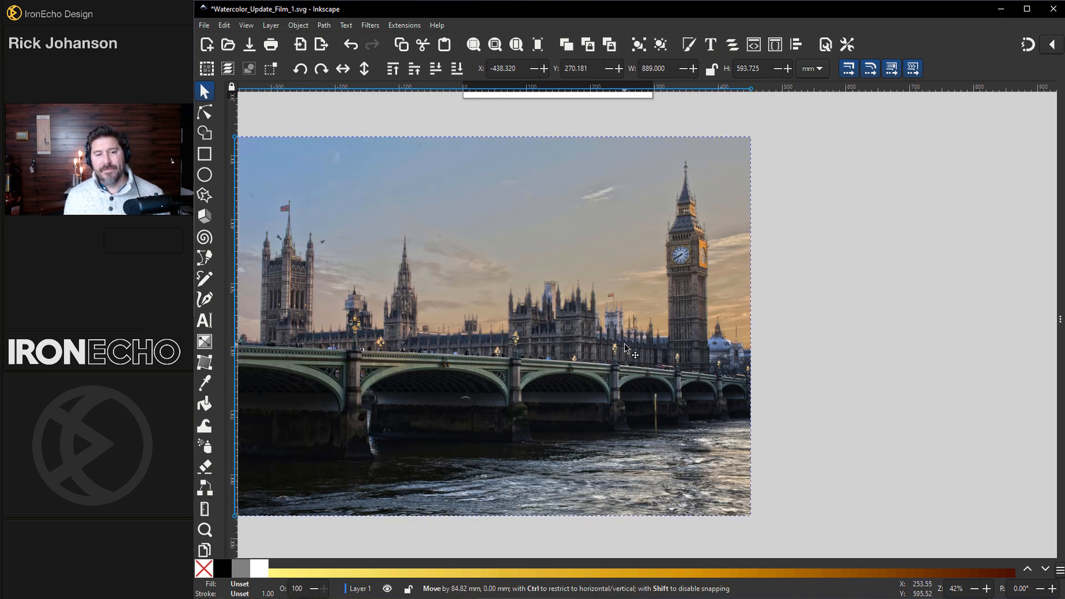
Step: Trace the photo as a single-scan bitmap using brightness cutoff with a threshold of 0.317
click(324, 27)
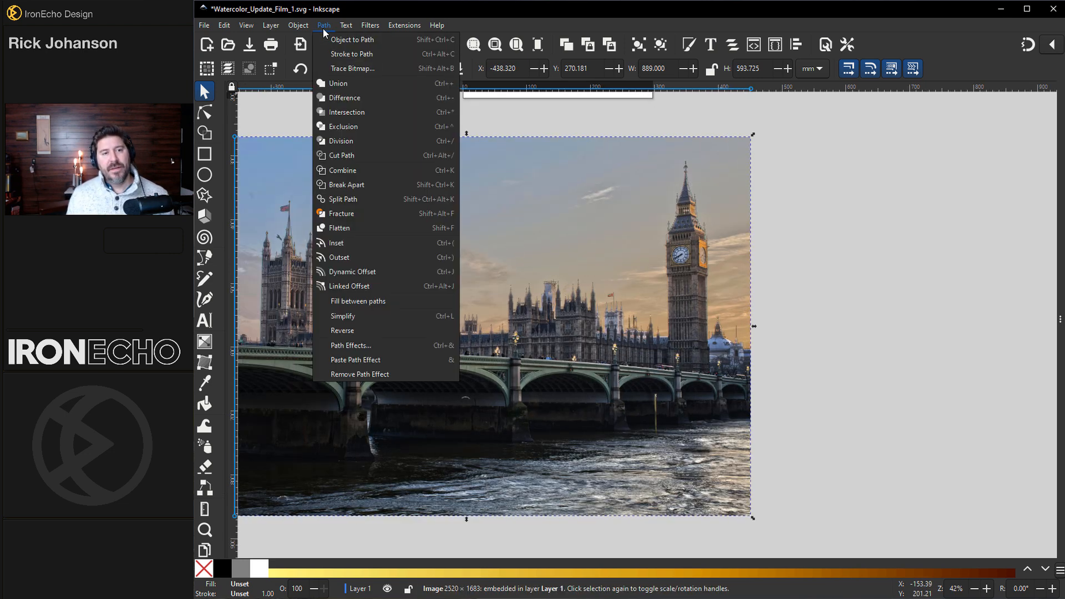
click(353, 69)
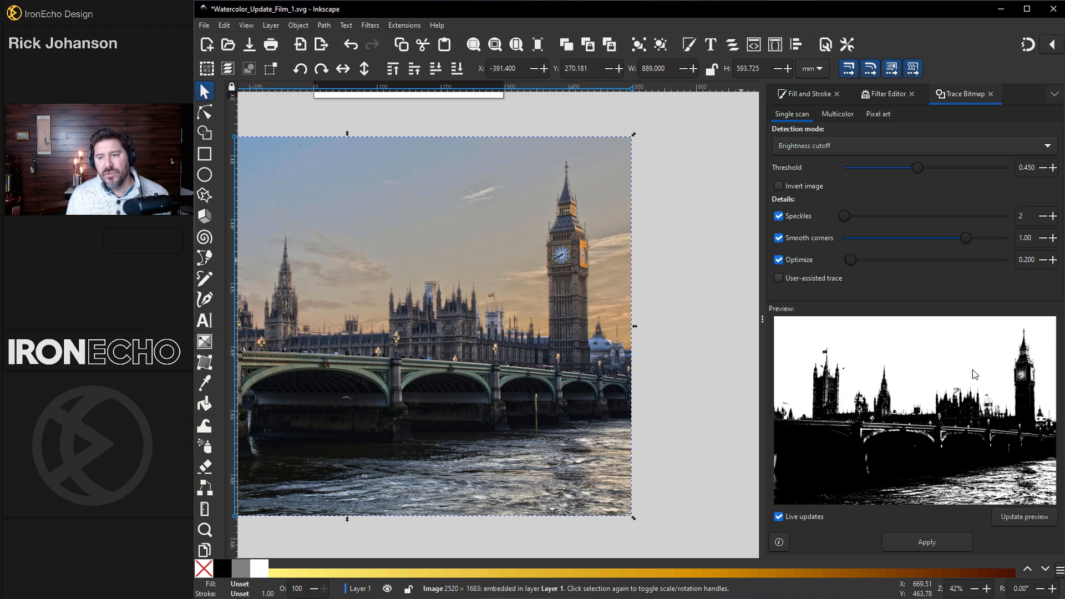
drag(917, 169, 896, 168)
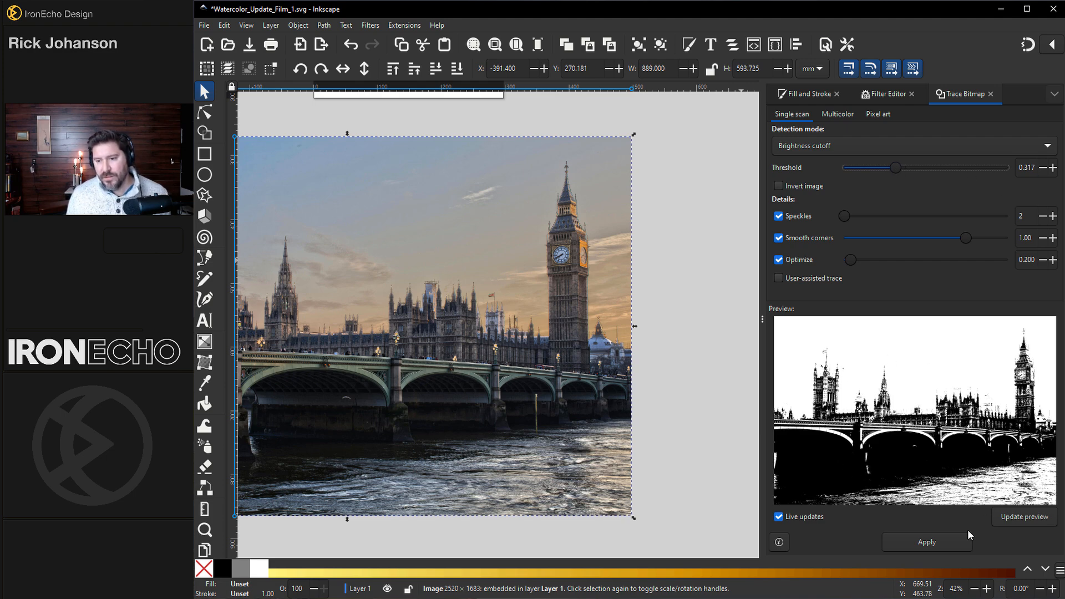
click(932, 542)
Step: Delete the original photo and place the traced skyline on the page, scaled to about 174 × 109 mm
mouse_move(312, 389)
mouse_down()
mouse_move(425, 399)
mouse_move(580, 389)
mouse_up()
drag(866, 315, 1057, 316)
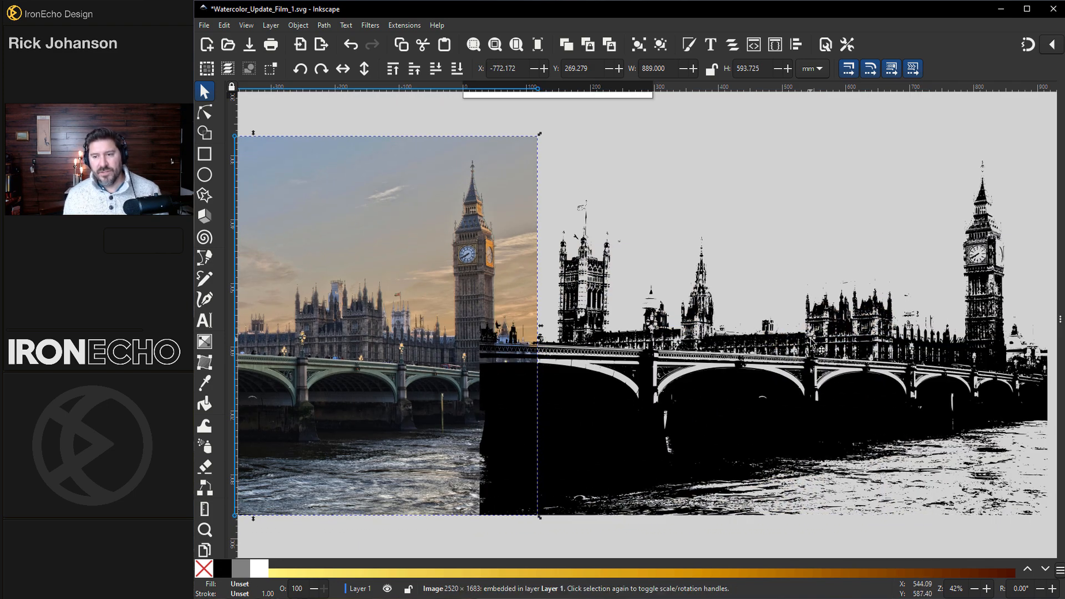
drag(798, 338, 698, 327)
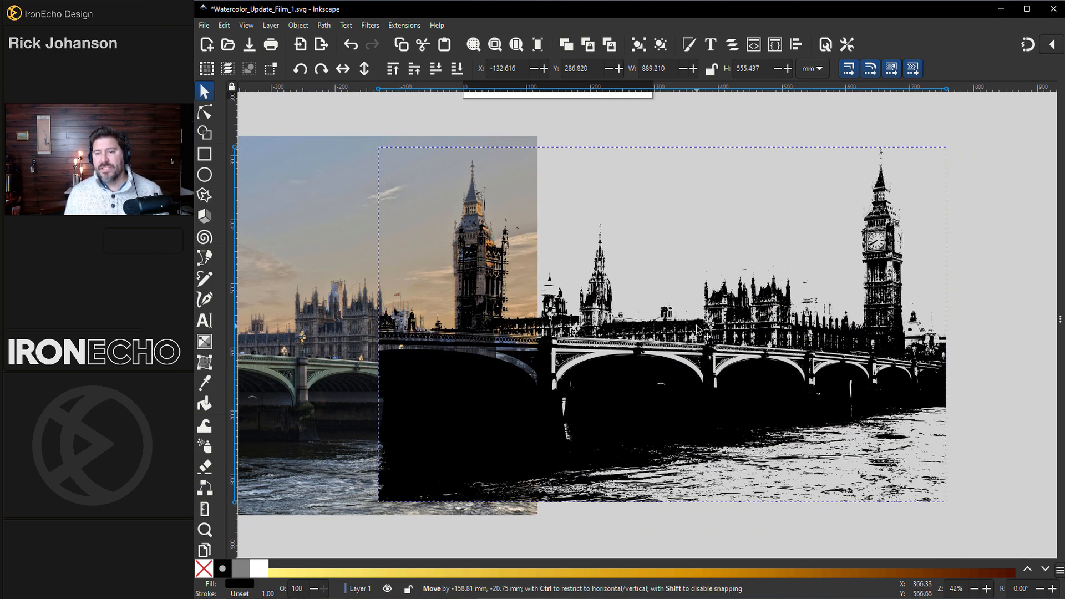
click(307, 228)
key(Delete)
drag(740, 336, 662, 344)
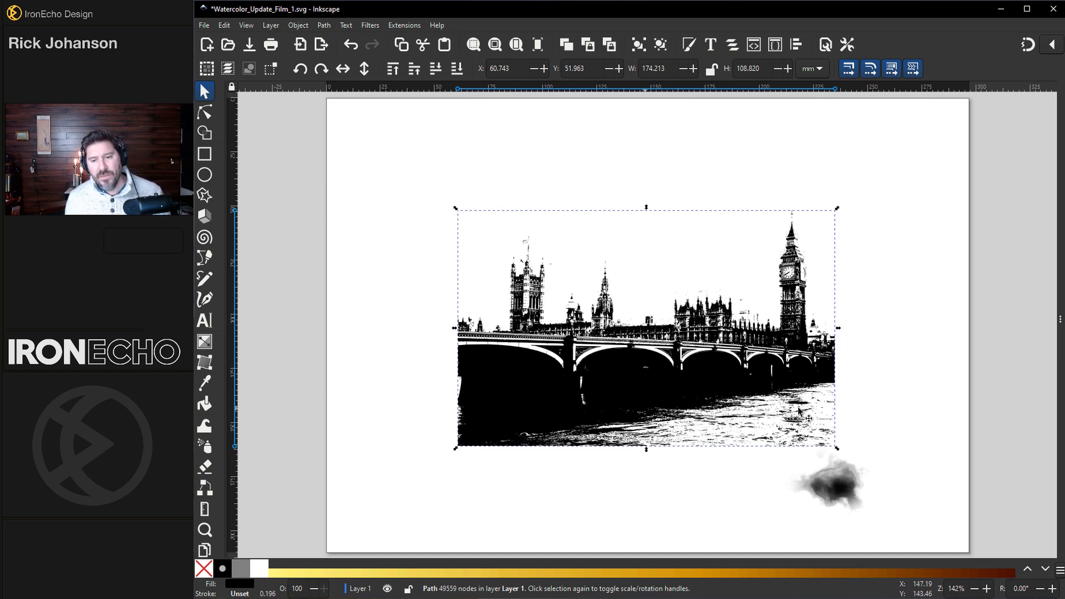
Step: Move the splash clear of the skyline and cover most of the trace with a white rectangle about 190 × 106 mm
drag(844, 474, 908, 424)
key(r)
drag(443, 197, 960, 399)
key(s)
click(805, 389)
click(259, 568)
Step: Give the rectangle a vertical linear gradient, opaque white from the bridge upward and fading to transparent at its lower edge
click(298, 25)
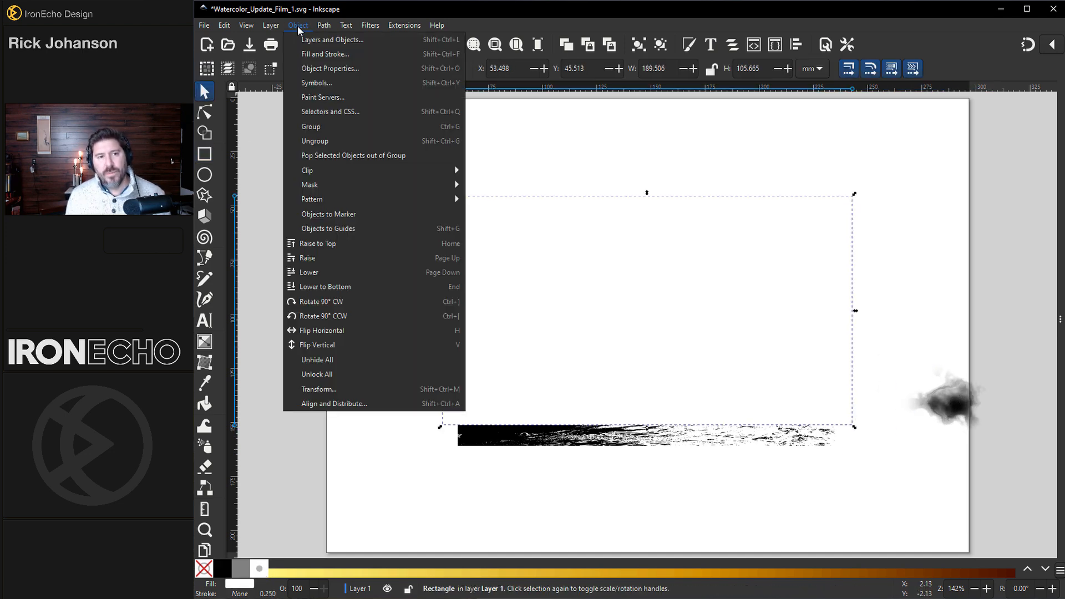
click(308, 53)
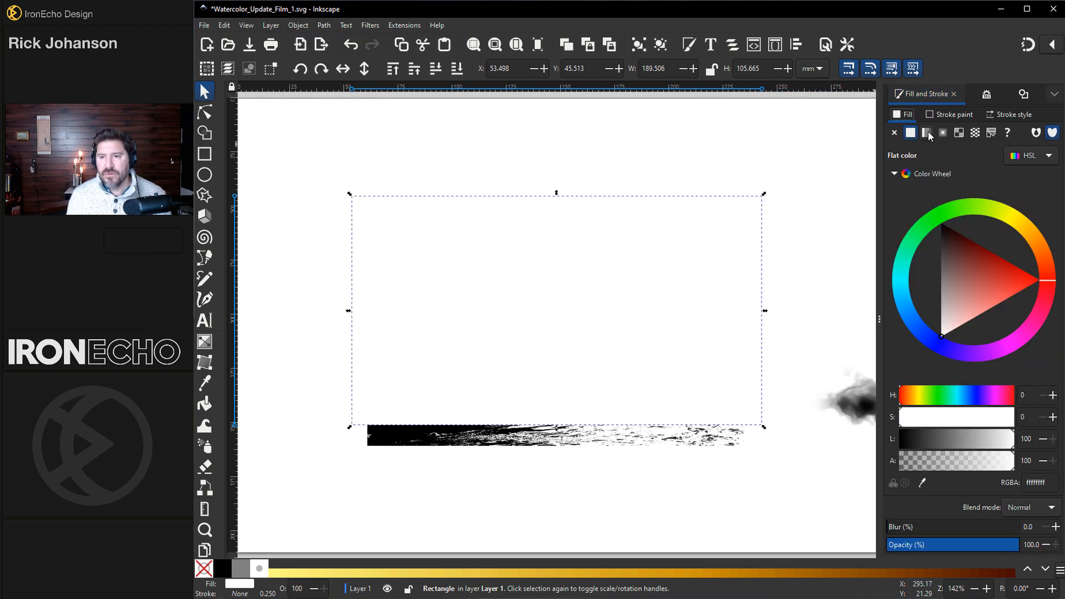
click(928, 132)
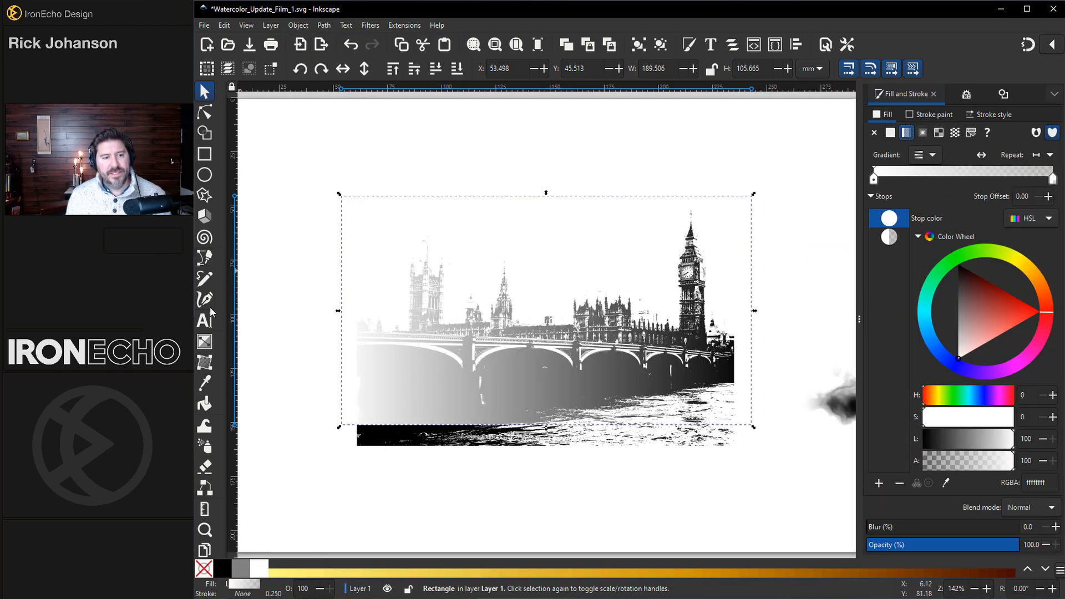
click(206, 341)
drag(340, 312, 555, 321)
mouse_move(753, 333)
mouse_down()
mouse_move(665, 406)
mouse_move(562, 427)
mouse_up()
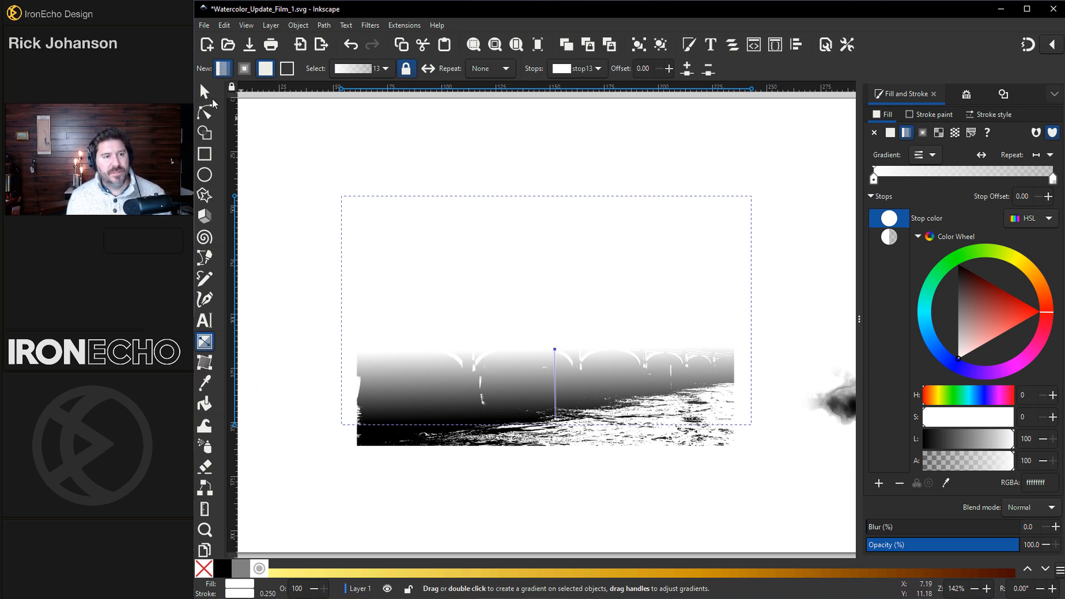
click(208, 94)
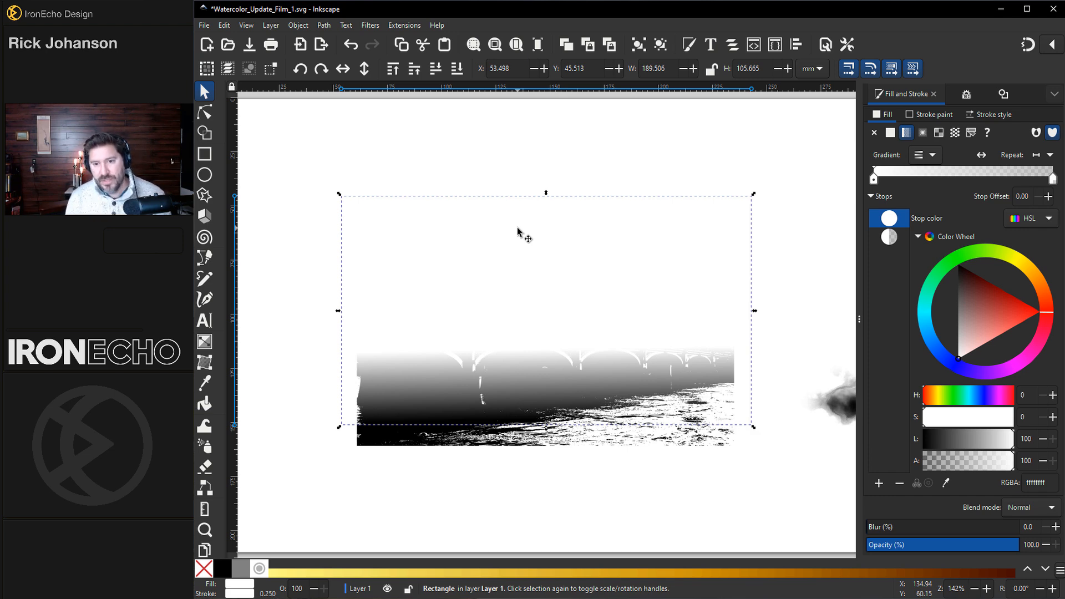
Step: Mask the traced skyline with the gradient rectangle so its water area fades out
mouse_move(280, 139)
mouse_down()
mouse_move(694, 401)
mouse_move(788, 498)
mouse_up()
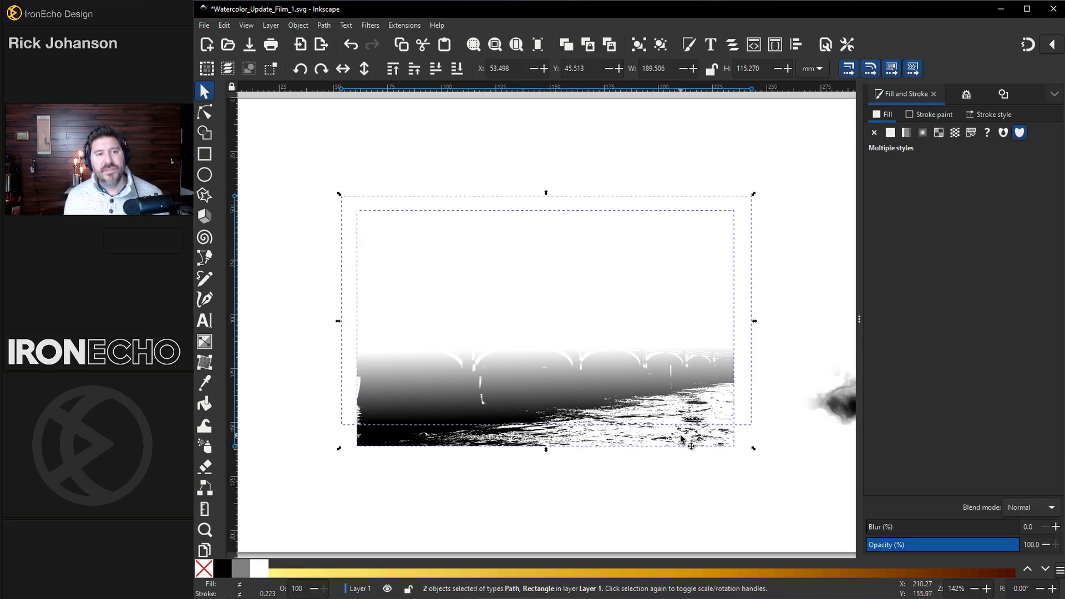
click(298, 25)
mouse_move(338, 185)
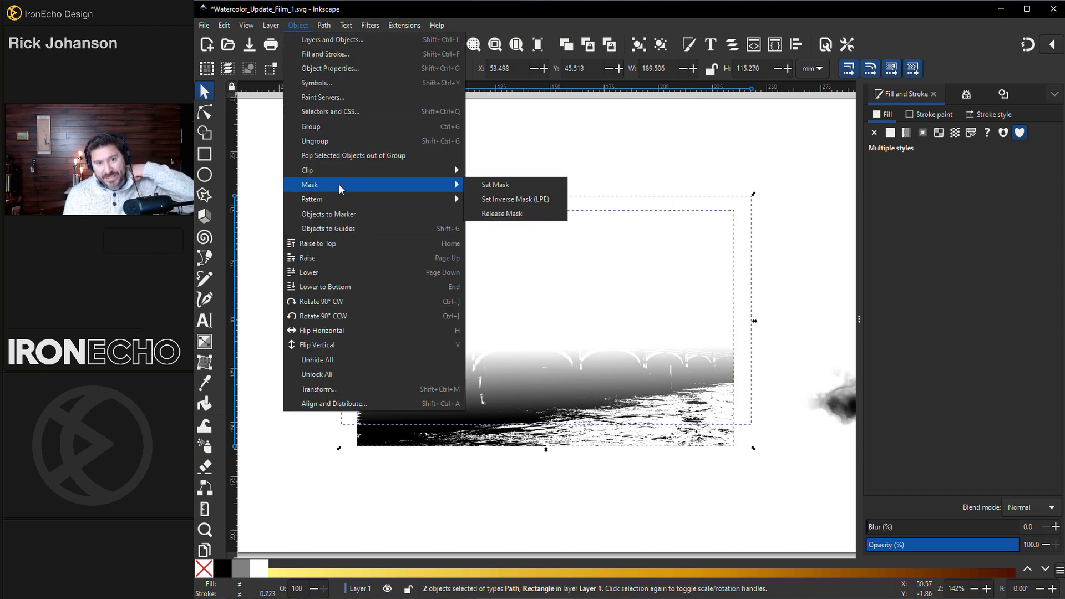
click(488, 185)
click(497, 187)
Step: Place the watercolor splash over the bridge's right end and enlarge it to about 112 × 86 mm
drag(842, 405, 718, 353)
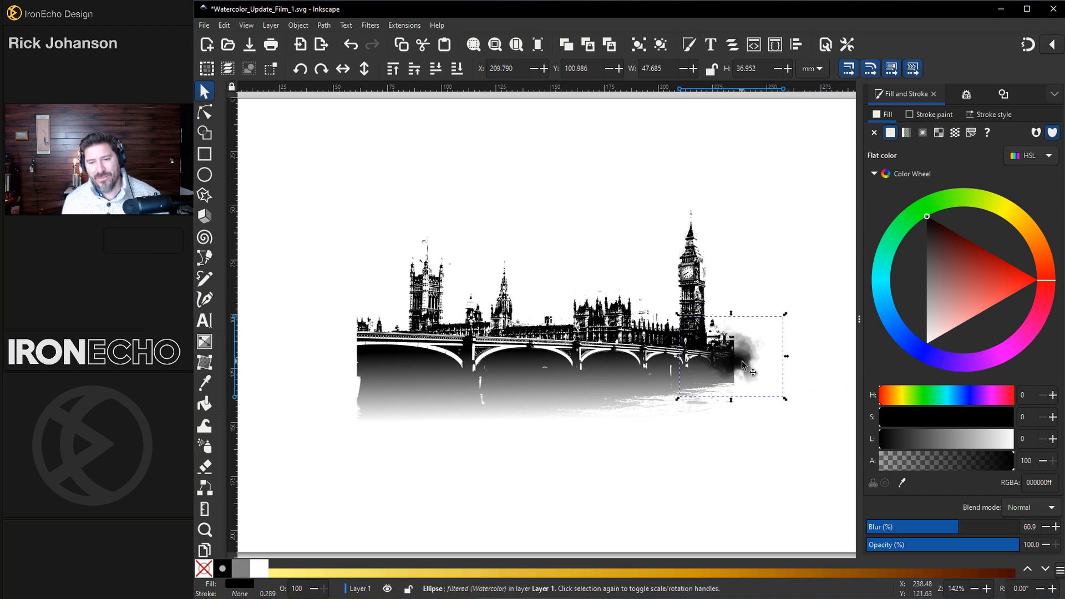
drag(786, 314, 855, 260)
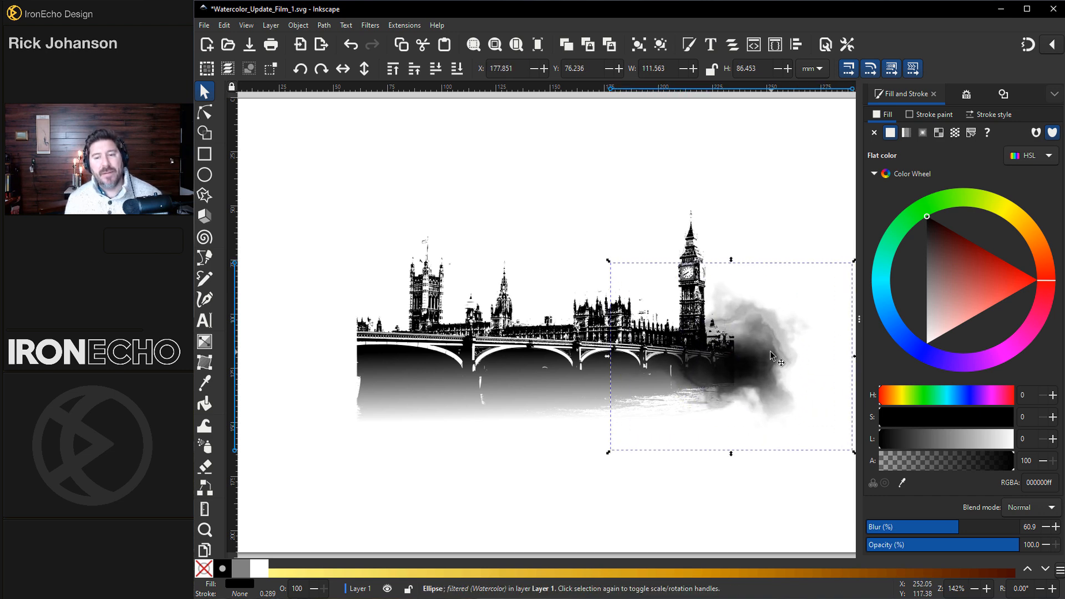
Step: Draw an irregular straight-sided closed shape with the Pen tool across the lower-left part of the bridge
click(204, 257)
click(276, 366)
click(311, 352)
click(331, 376)
click(370, 366)
click(409, 397)
click(450, 372)
click(522, 389)
click(526, 423)
click(517, 435)
click(469, 439)
click(403, 452)
click(283, 436)
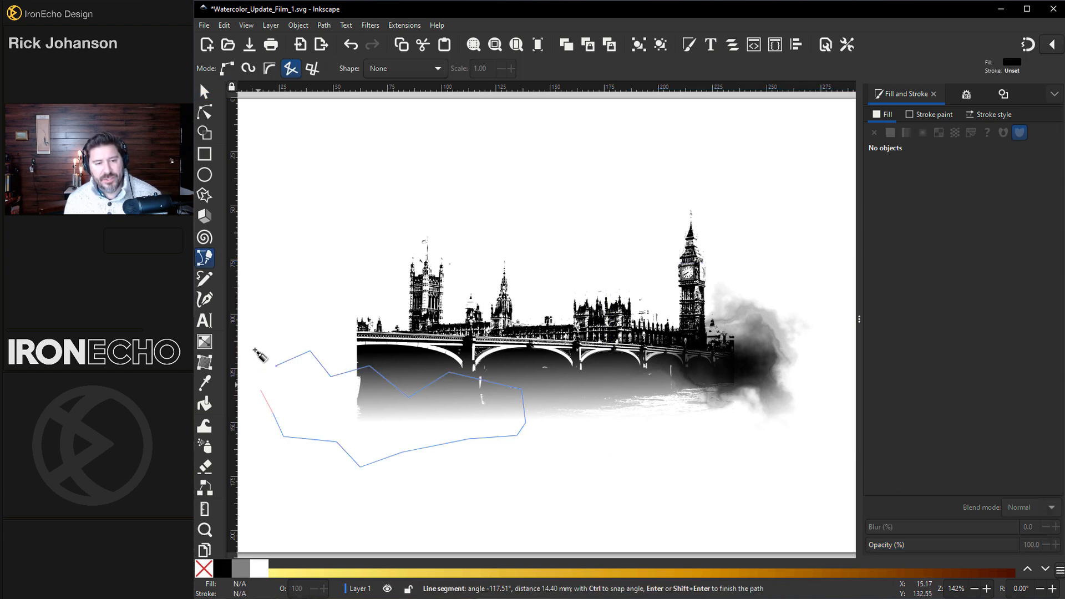
double_click(253, 320)
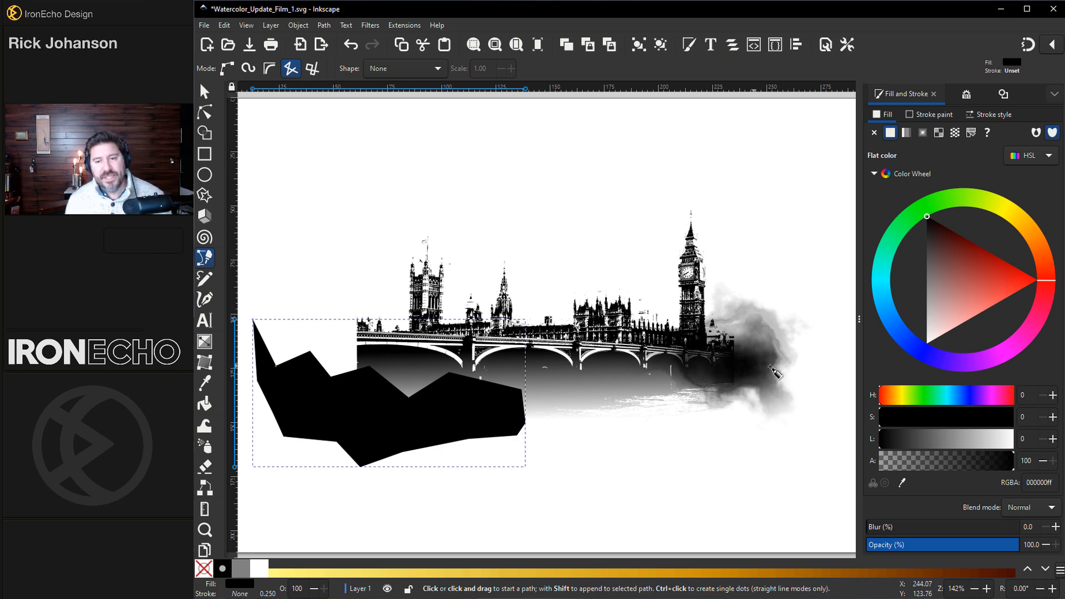
Step: Apply the Watercolor texture filter to the irregular black shape
click(370, 25)
mouse_move(420, 291)
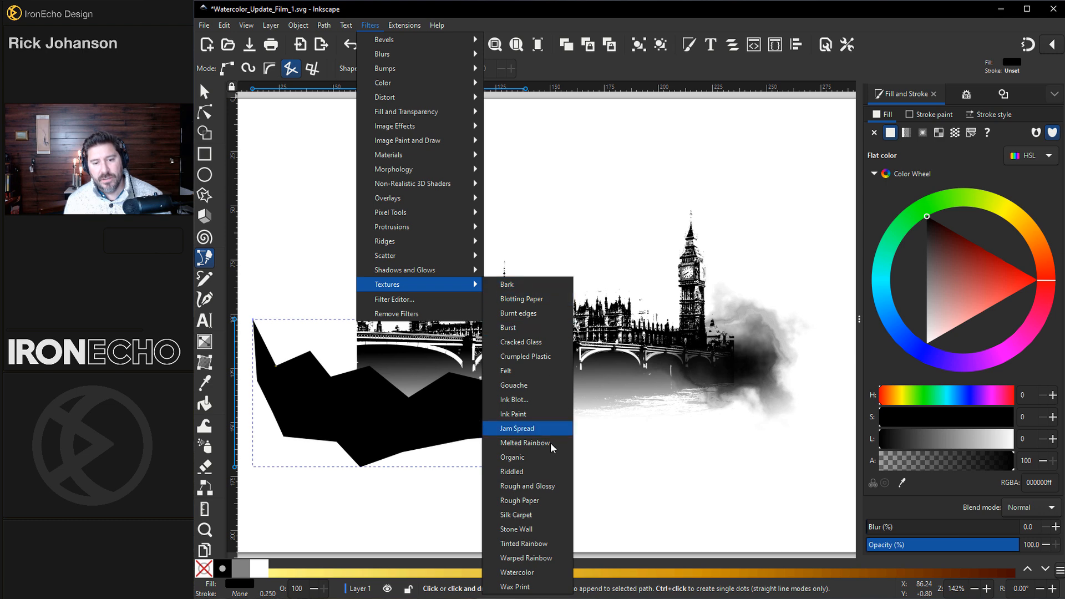
click(532, 572)
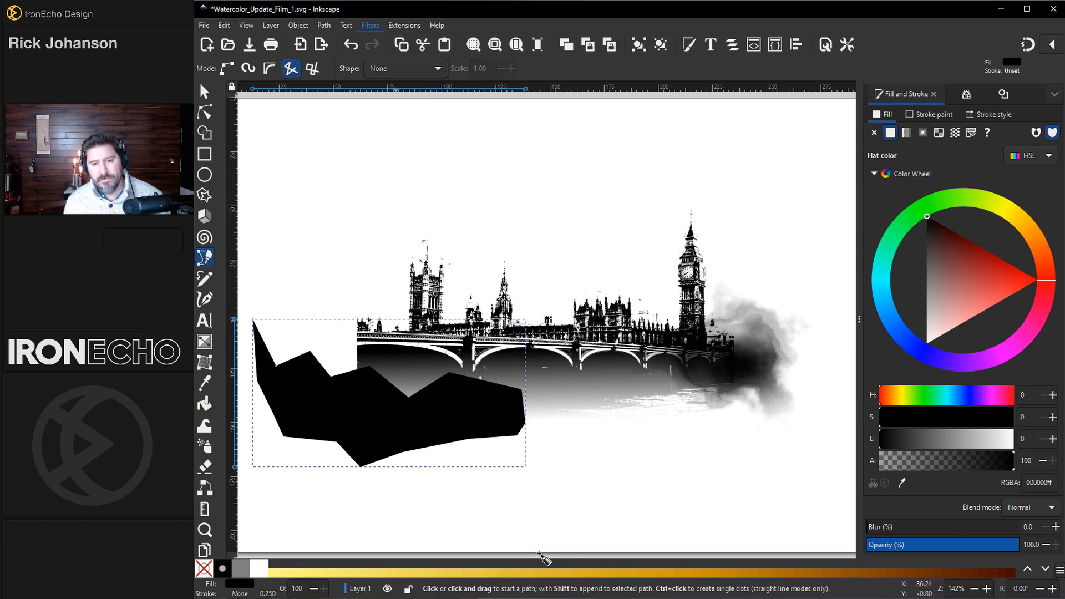
Step: Vary the new splash's watercolor pattern by setting its filter's Turbulence seed to 229
click(370, 25)
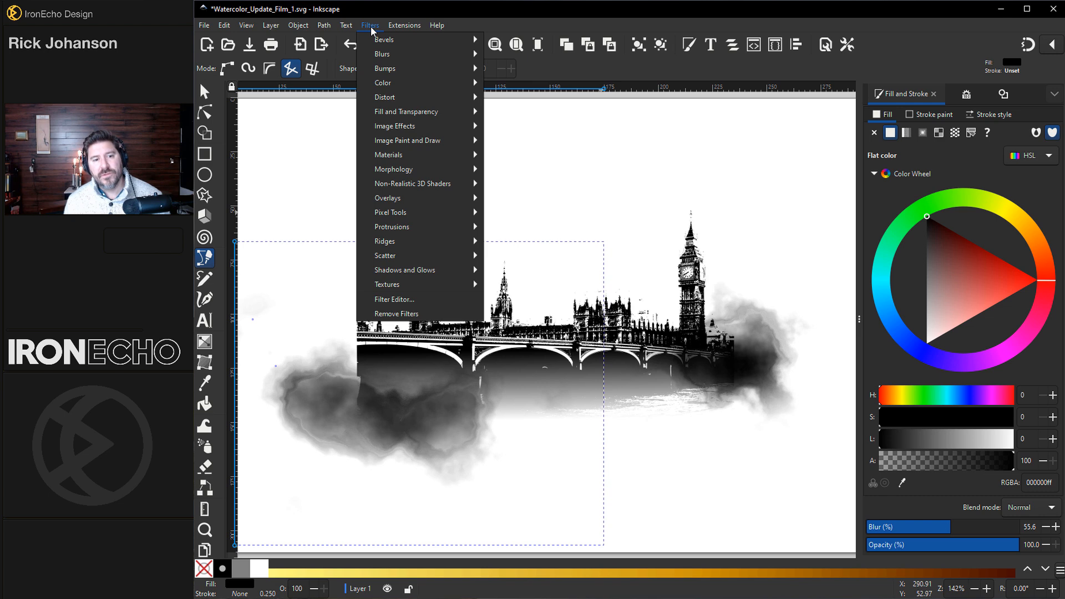
click(410, 299)
click(945, 463)
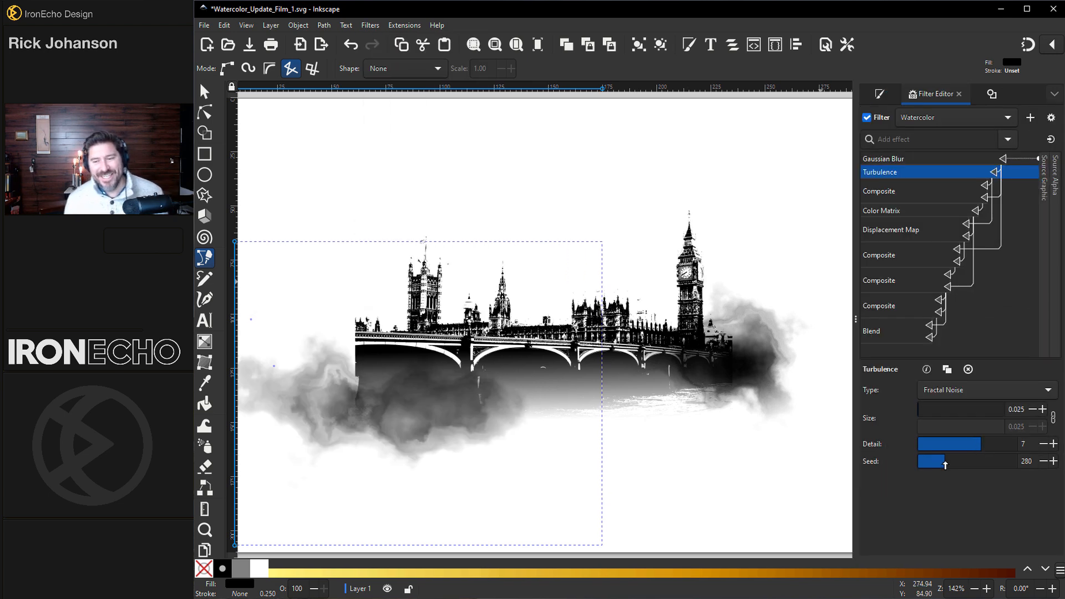
drag(952, 465, 940, 466)
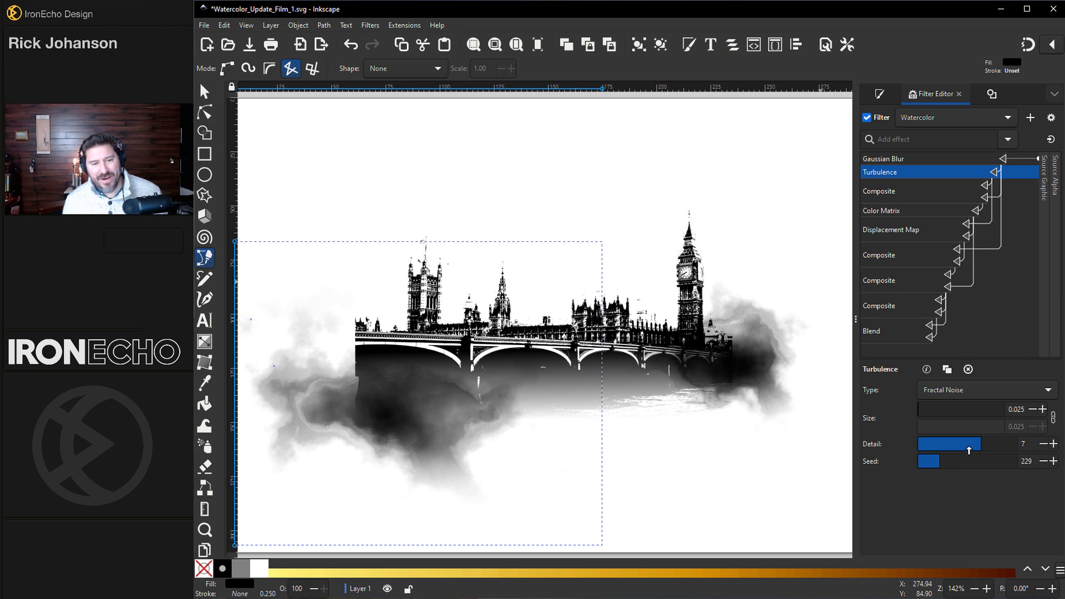
Step: Enlarge the lower-left watercolor splash to about 215 × 152 mm and position it over the left half of the bridge
click(207, 90)
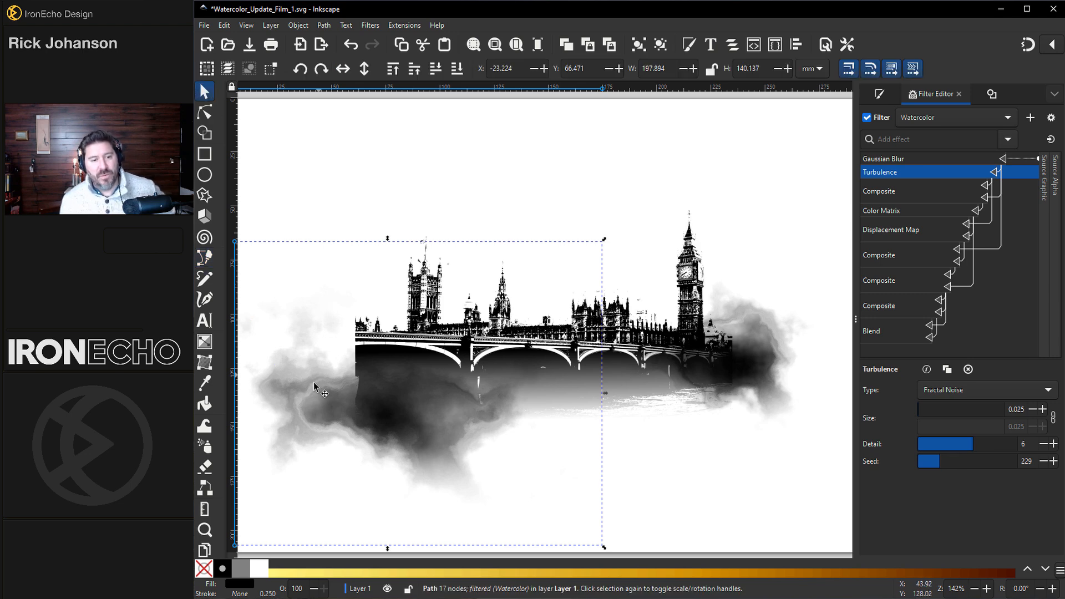
drag(605, 239, 627, 225)
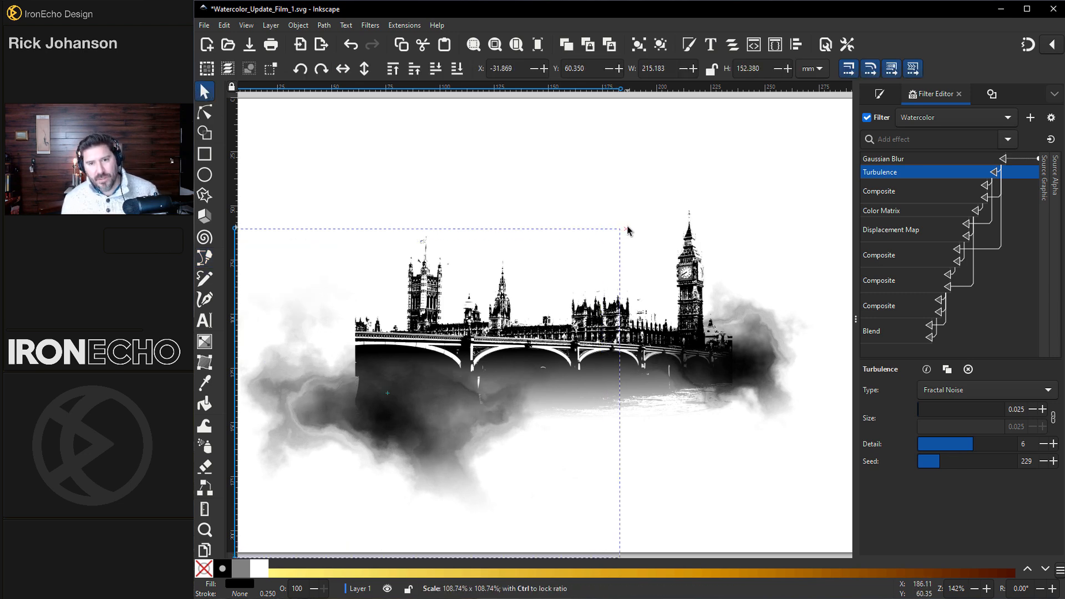
drag(421, 434, 461, 407)
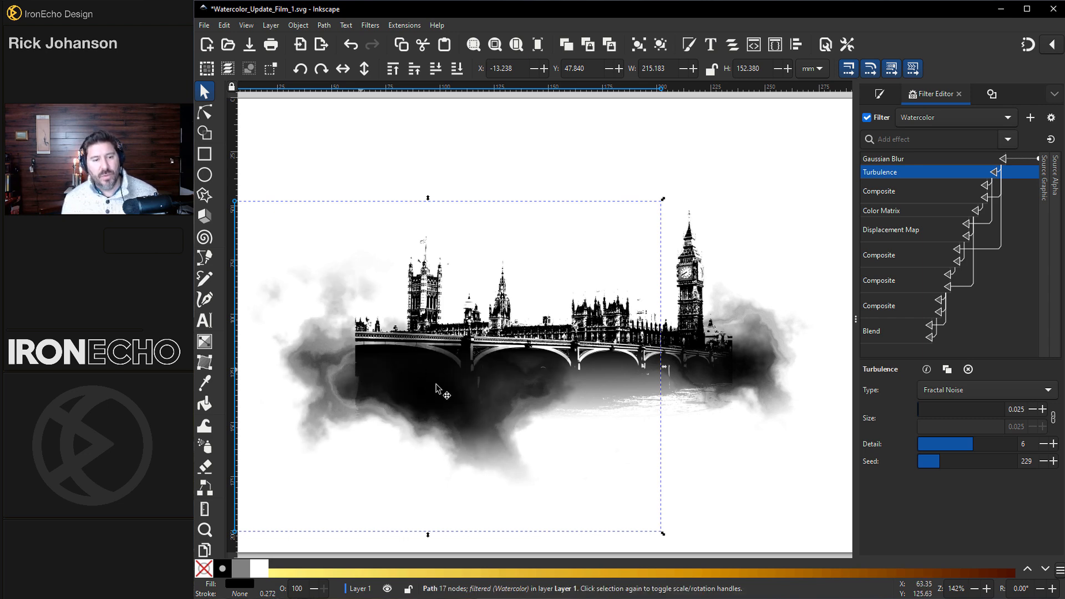
Step: Place a copy of the right-end watercolor splash over the bridge's left end, reduced to about 75 × 58 mm
click(758, 353)
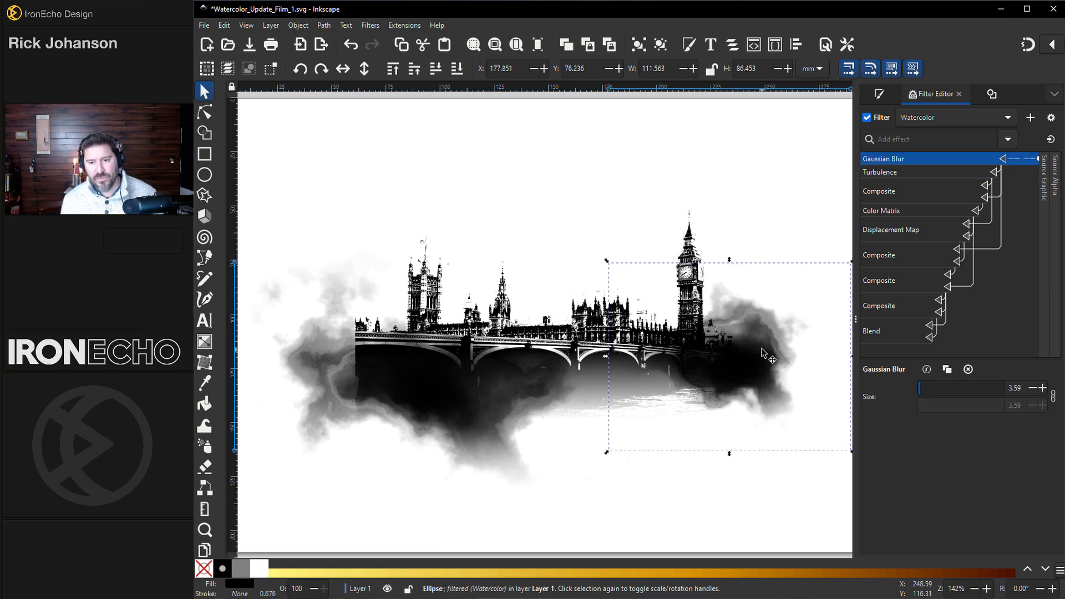
drag(760, 358, 380, 367)
click(674, 467)
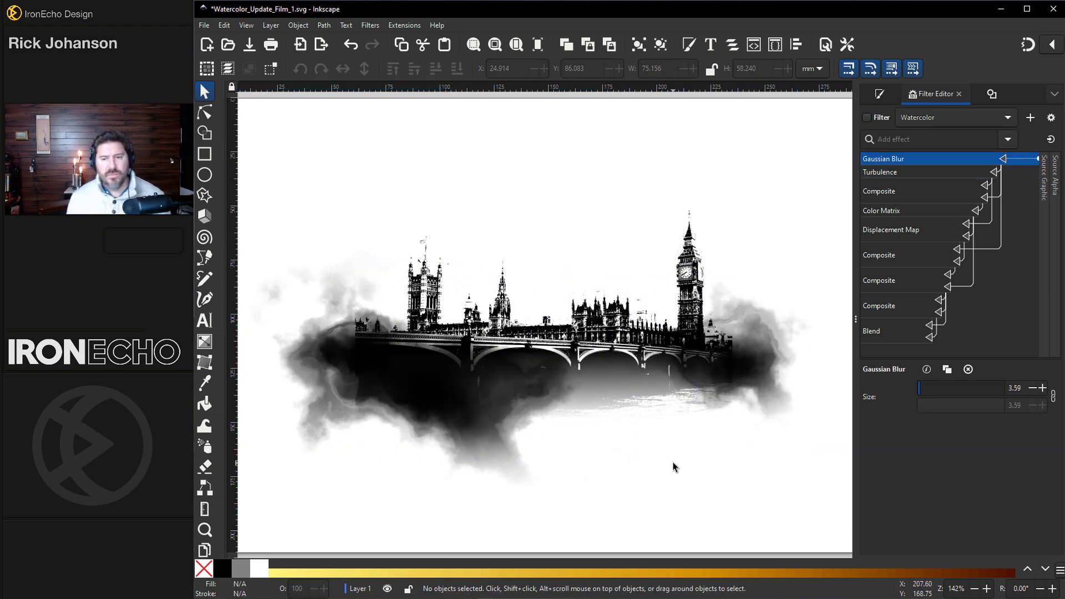
Step: Place a copy of the right-end watercolor splash beneath the middle of the bridge and enlarge it
click(768, 328)
drag(768, 328, 618, 378)
drag(703, 502, 857, 572)
scroll(677, 411, up, 2)
Step: Reposition the enlarged splash under the bridge's right half and rotate it to fill the area below the arches
drag(638, 396, 656, 377)
click(656, 377)
drag(321, 140, 300, 244)
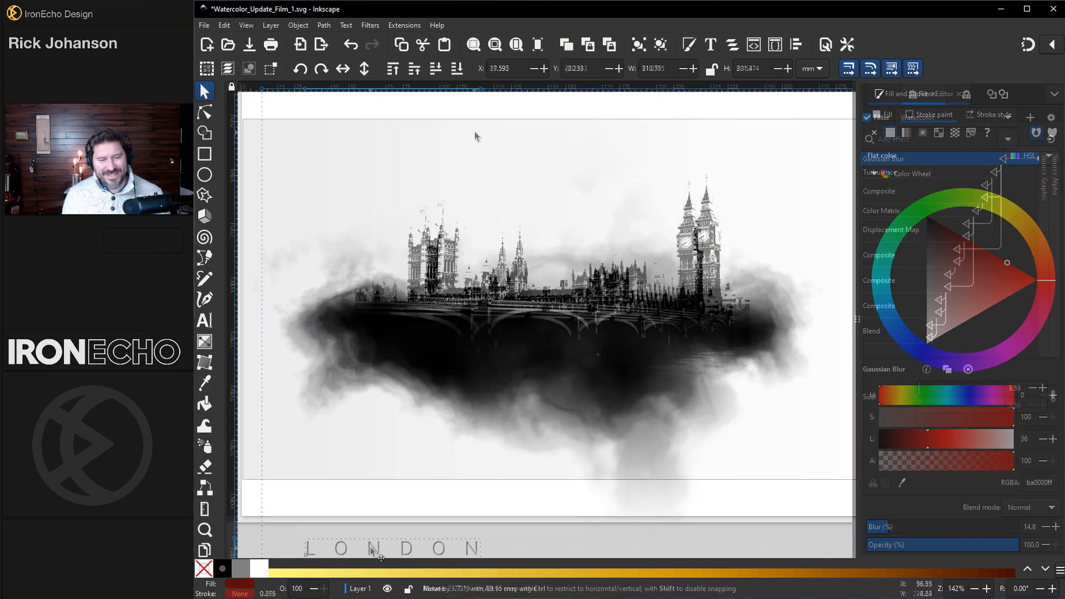
Step: Center the LONDON text in the white margin beneath the skyline artwork and deselect it
mouse_move(566, 491)
mouse_down()
mouse_move(444, 527)
mouse_move(511, 450)
mouse_move(539, 501)
mouse_up()
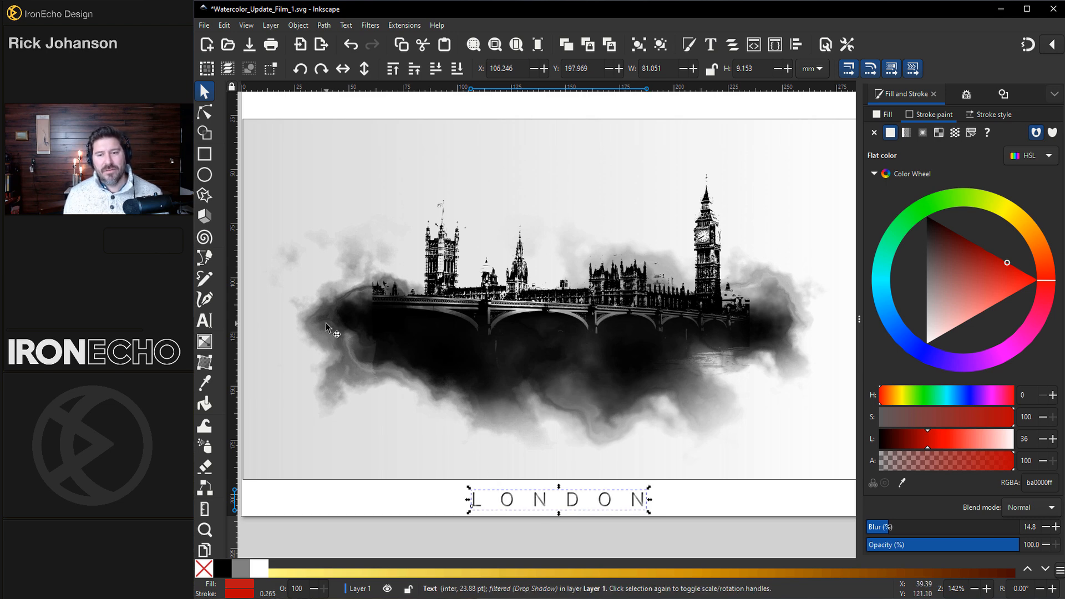
scroll(337, 328, down, 1)
click(531, 539)
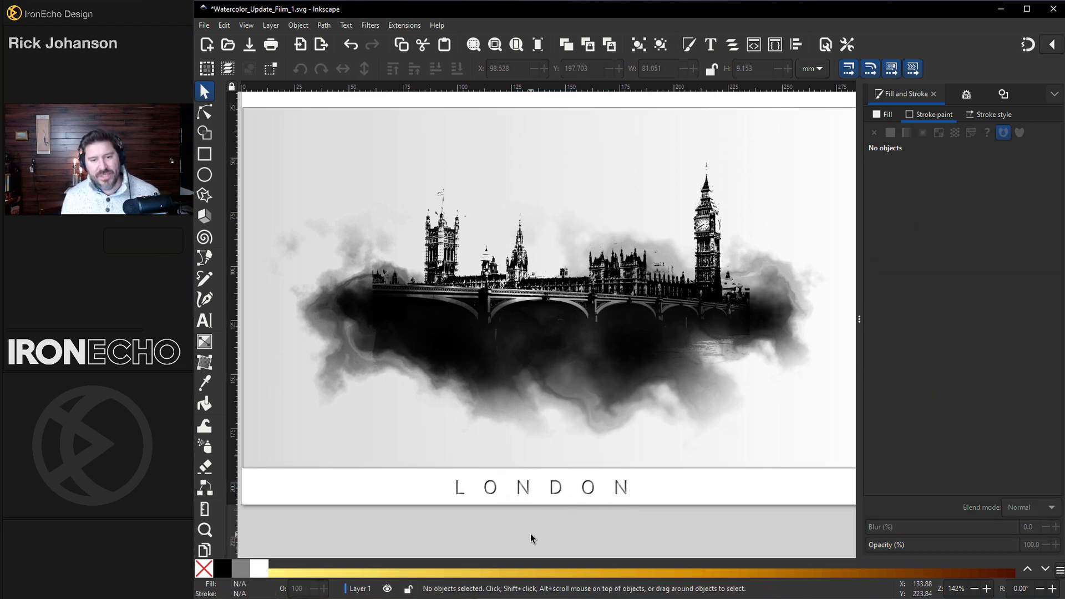